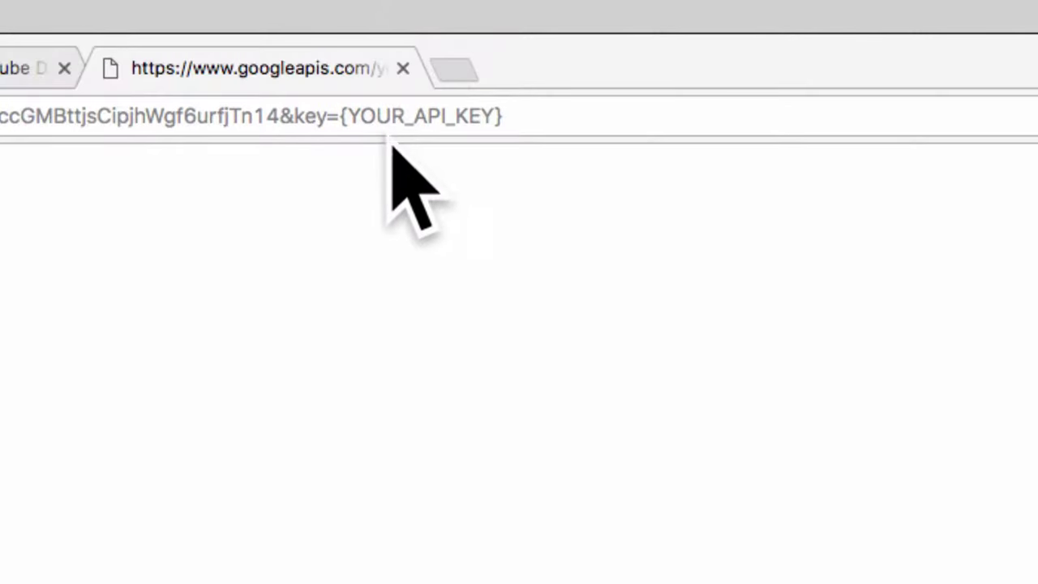
Step: Select the YOUR_API_KEY placeholder in the request URL, then open a new Chrome tab
{"action": "left_click_drag", "start_coordinate": [347, 122], "coordinate": [486, 130]}
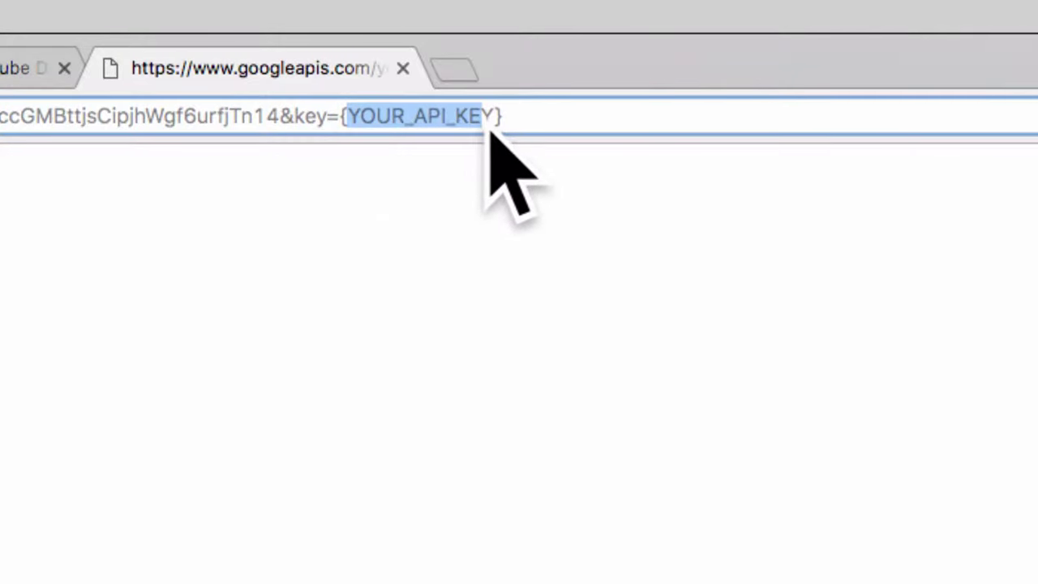
{"action": "left_click", "coordinate": [442, 98]}
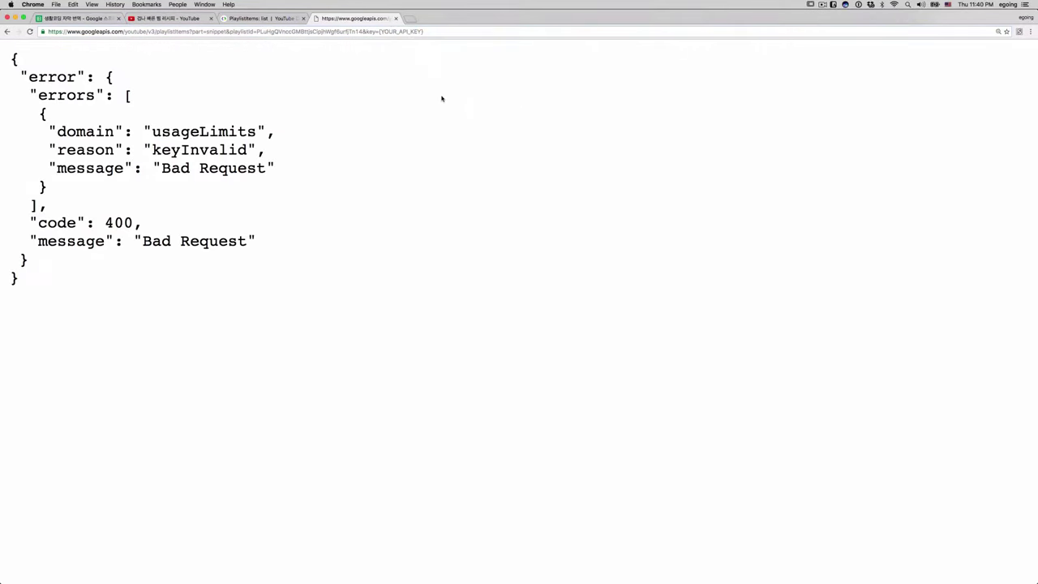
{"action": "key", "text": "super+t"}
Step: Search Google for 'youtube api key get' and scroll to the YouTube Data API results
{"action": "type", "text": "ㅗ티"}
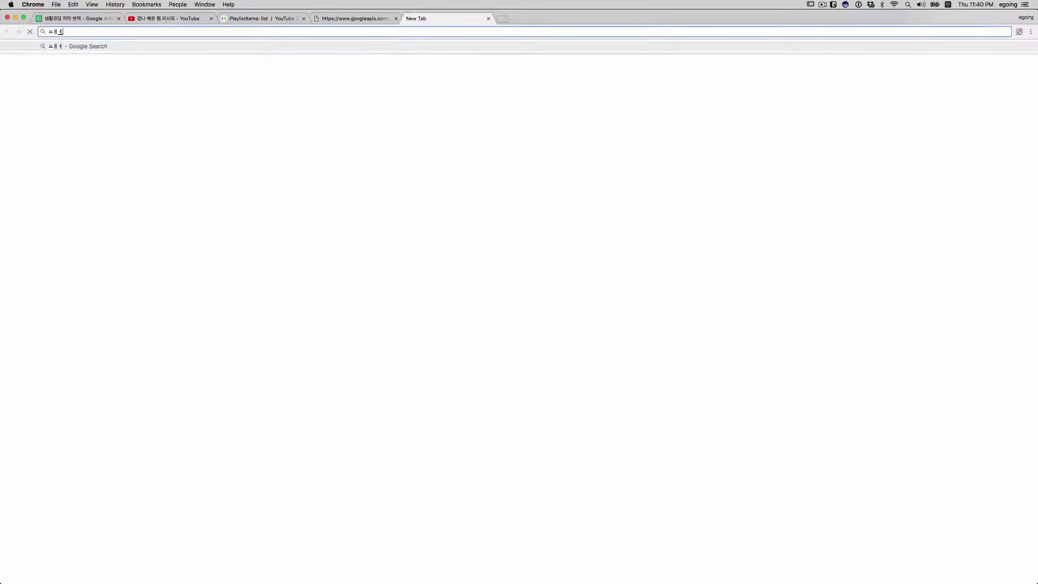
{"action": "key", "text": "Escape"}
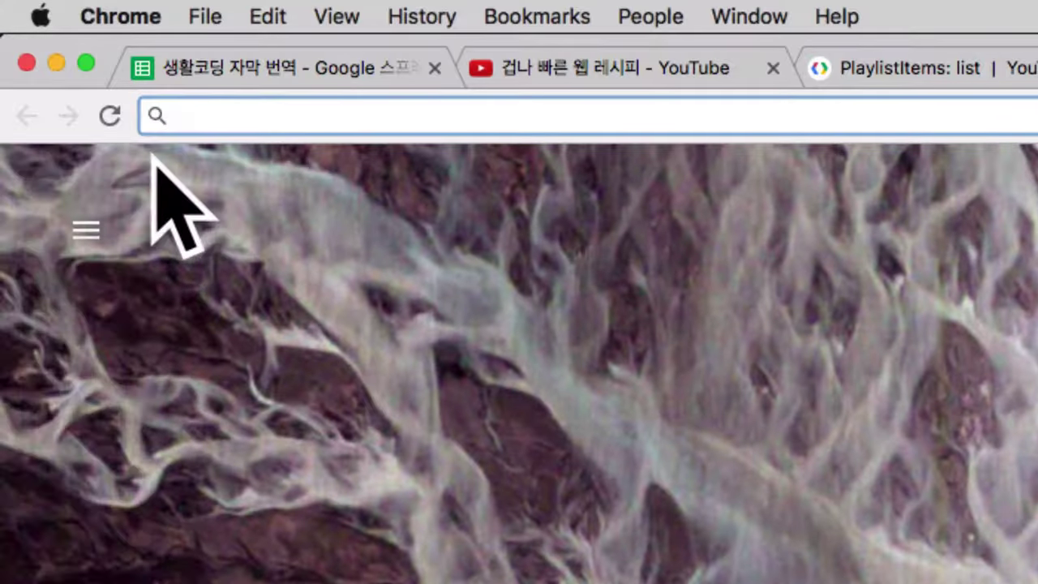
{"action": "type", "text": "ㅆㅐㅓ"}
{"action": "key", "text": "BackSpace"}
{"action": "key", "text": "BackSpace"}
{"action": "key", "text": "BackSpace"}
{"action": "type", "text": "o"}
{"action": "key", "text": "BackSpace"}
{"action": "key", "text": "BackSpace"}
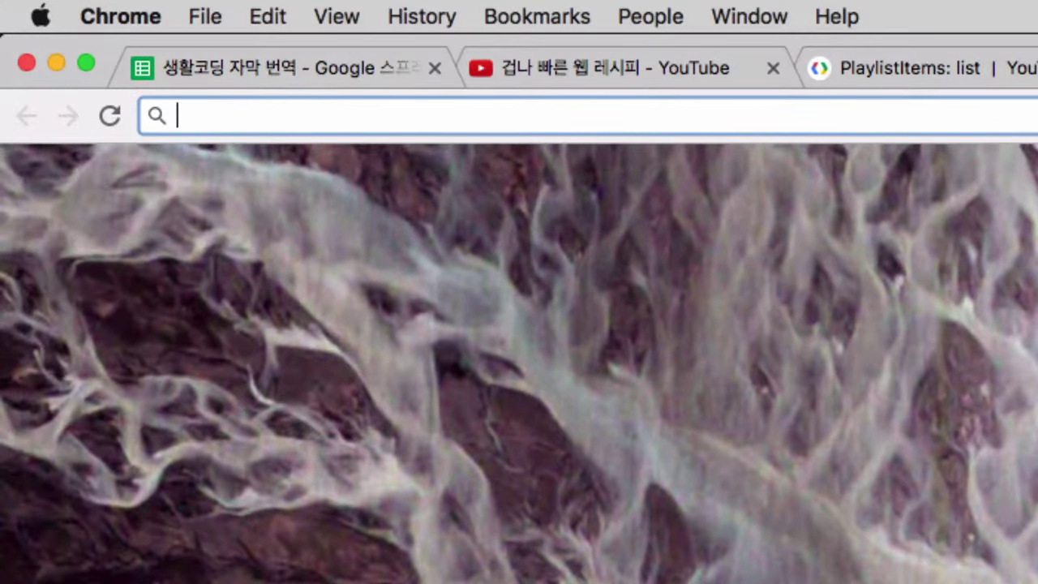
{"action": "type", "text": "toy="}
{"action": "key", "text": "BackSpace"}
{"action": "key", "text": "BackSpace"}
{"action": "key", "text": "BackSpace"}
{"action": "key", "text": "BackSpace"}
{"action": "type", "text": "youtube api"}
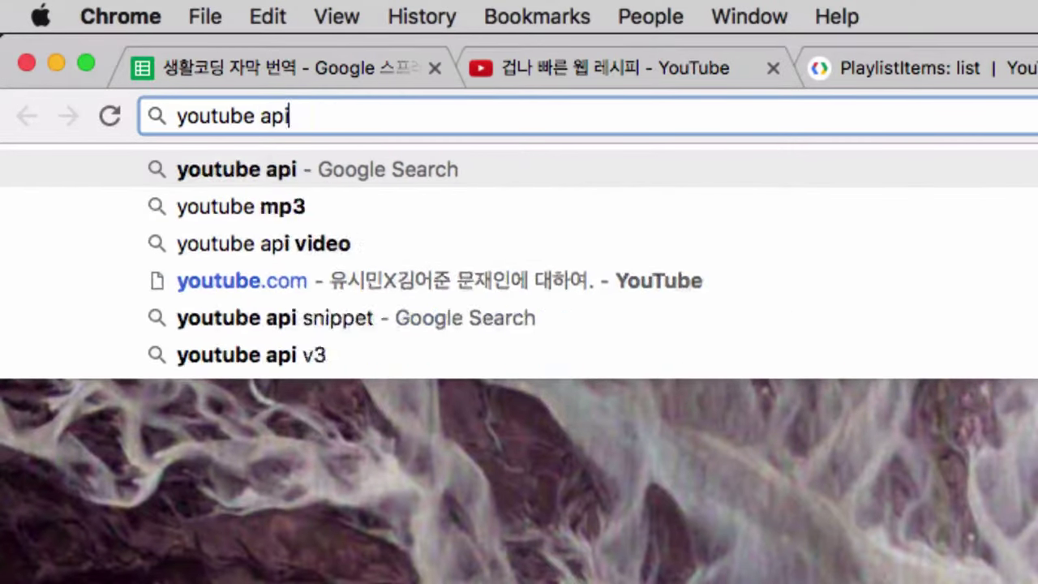
{"action": "type", "text": " key "}
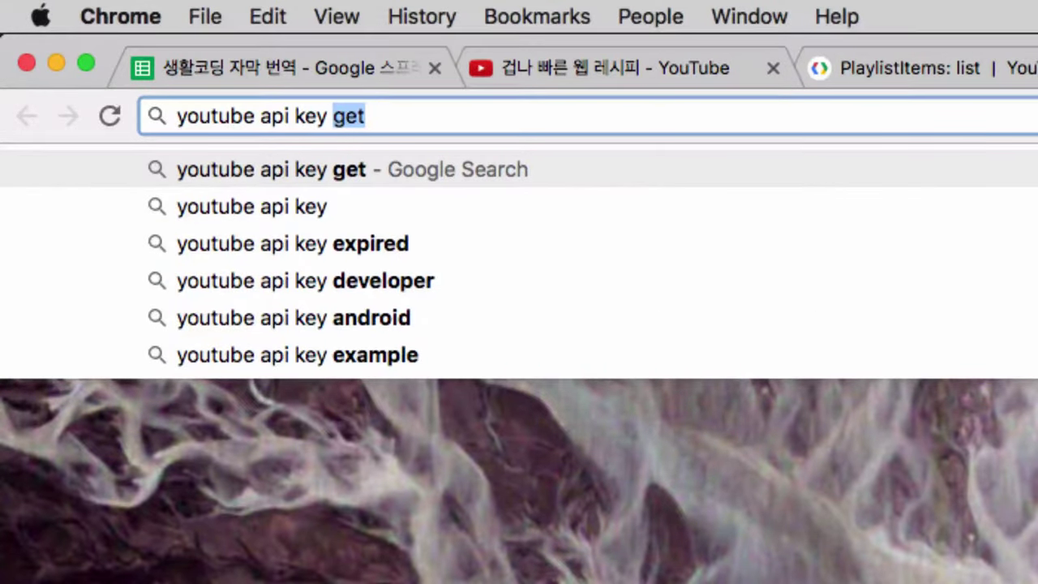
{"action": "type", "text": "get"}
{"action": "key", "text": "Return"}
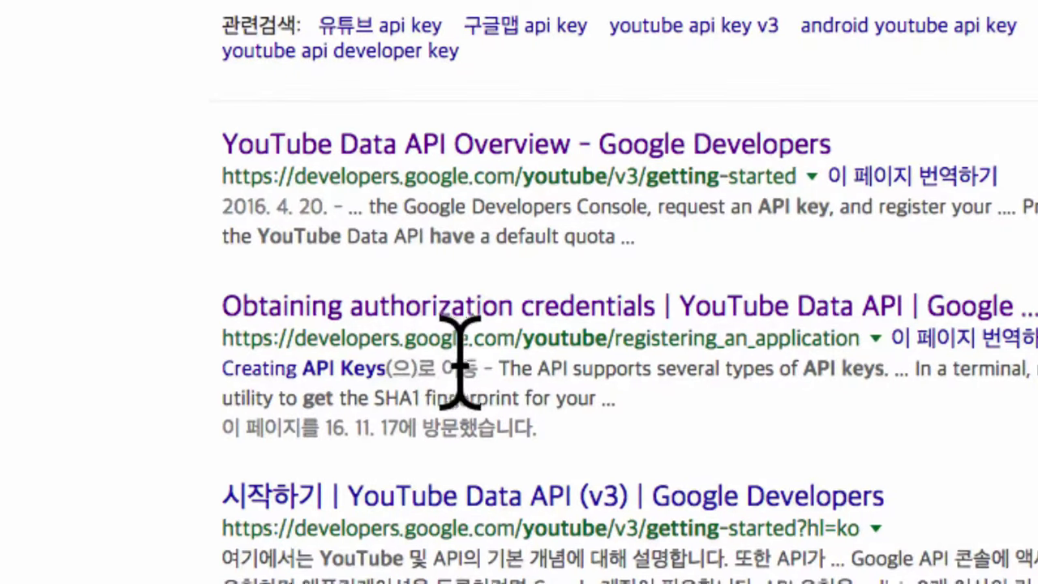
{"action": "scroll", "coordinate": [460, 363], "scroll_direction": "down", "scroll_amount": 5}
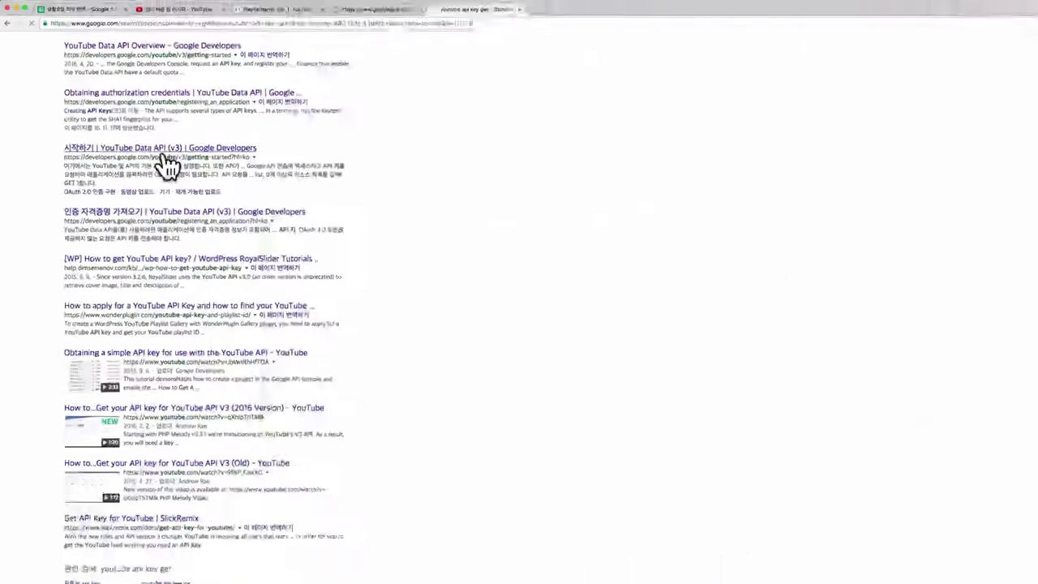
Step: Open the '시작하기 | YouTube Data API (v3)' result and read its 시작하기 전에 steps
{"action": "left_click", "coordinate": [559, 140]}
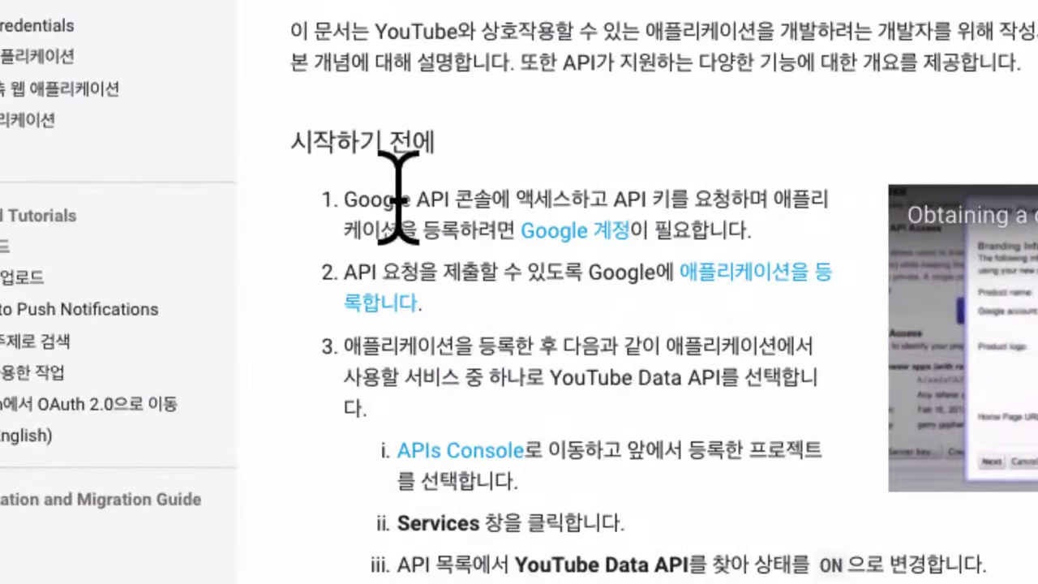
{"action": "right_click", "coordinate": [397, 198]}
{"action": "key", "text": "Escape"}
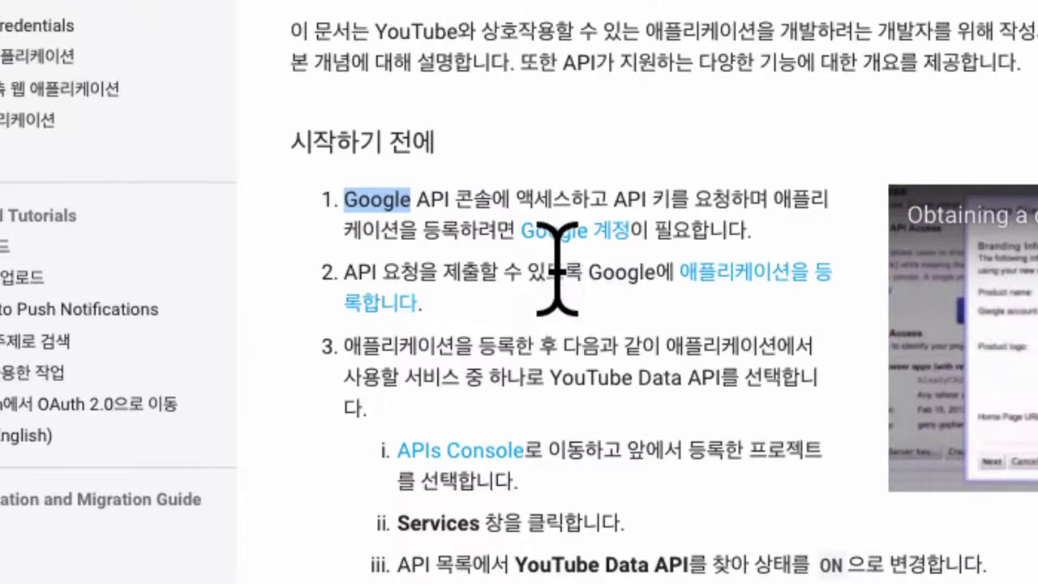
{"action": "left_click", "coordinate": [466, 280]}
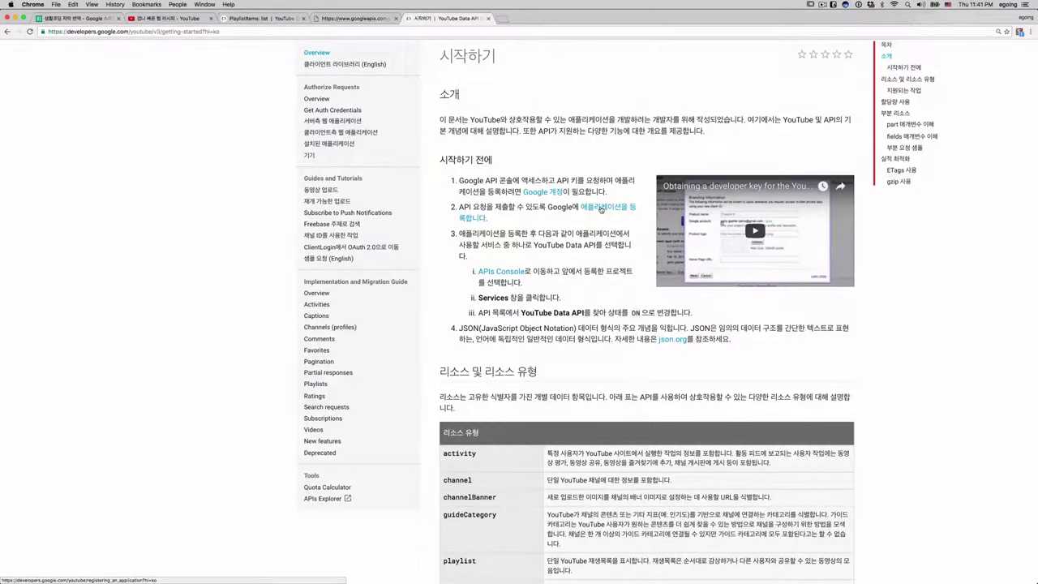
Step: Open the 인증 자격증명 가져오기 guide in a new tab, skim it, then return to the error tab
{"action": "left_click", "coordinate": [601, 210], "text": "super"}
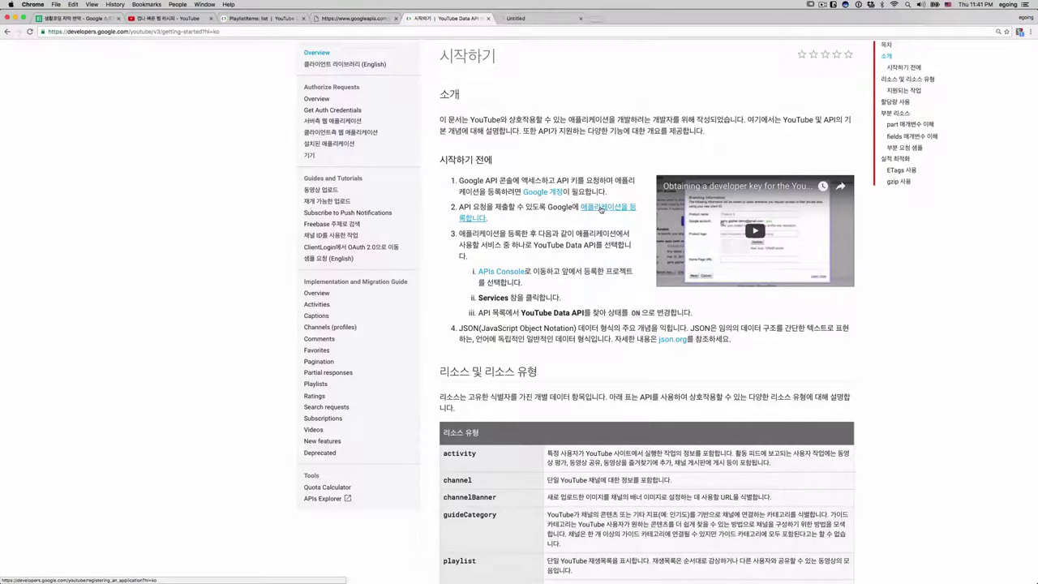
{"action": "left_click", "coordinate": [552, 20]}
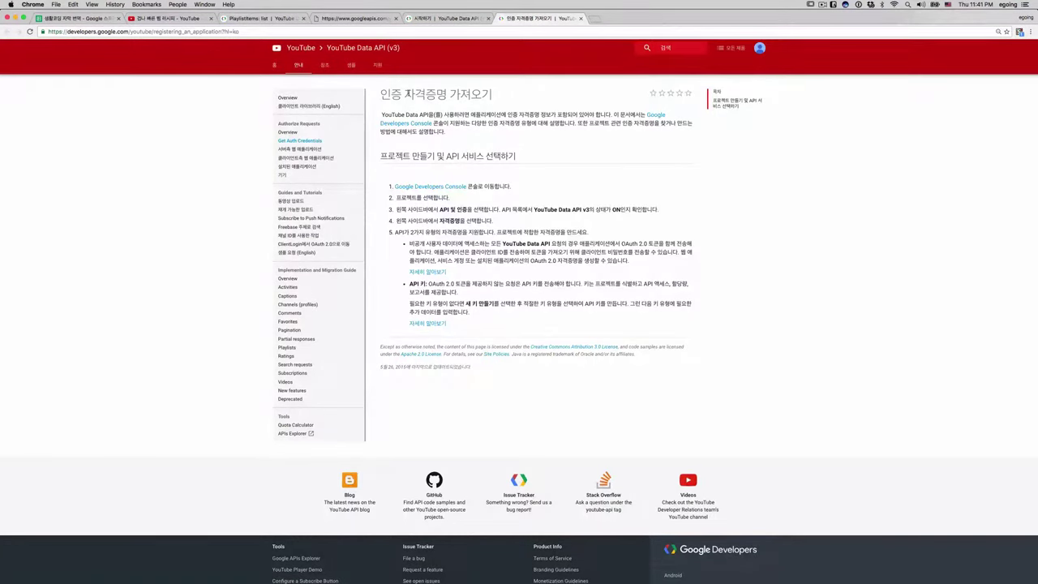
{"action": "scroll", "coordinate": [378, 286], "scroll_direction": "up", "scroll_amount": 5}
{"action": "scroll", "coordinate": [379, 285], "scroll_direction": "up", "scroll_amount": 3}
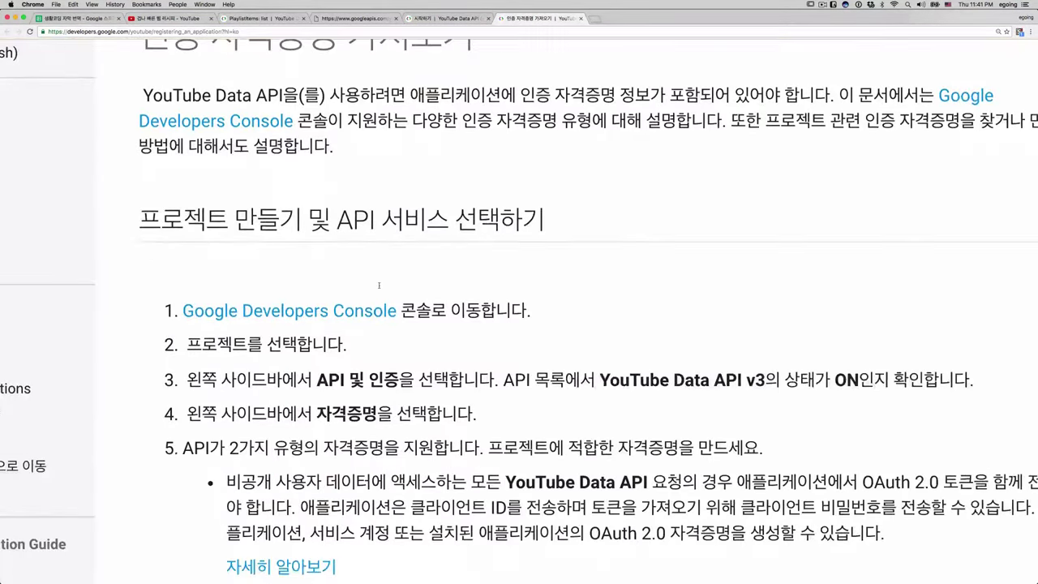
{"action": "scroll", "coordinate": [379, 286], "scroll_direction": "down", "scroll_amount": 3}
{"action": "scroll", "coordinate": [379, 285], "scroll_direction": "up", "scroll_amount": 2}
{"action": "scroll", "coordinate": [378, 285], "scroll_direction": "up", "scroll_amount": 1}
{"action": "scroll", "coordinate": [379, 285], "scroll_direction": "up", "scroll_amount": 3}
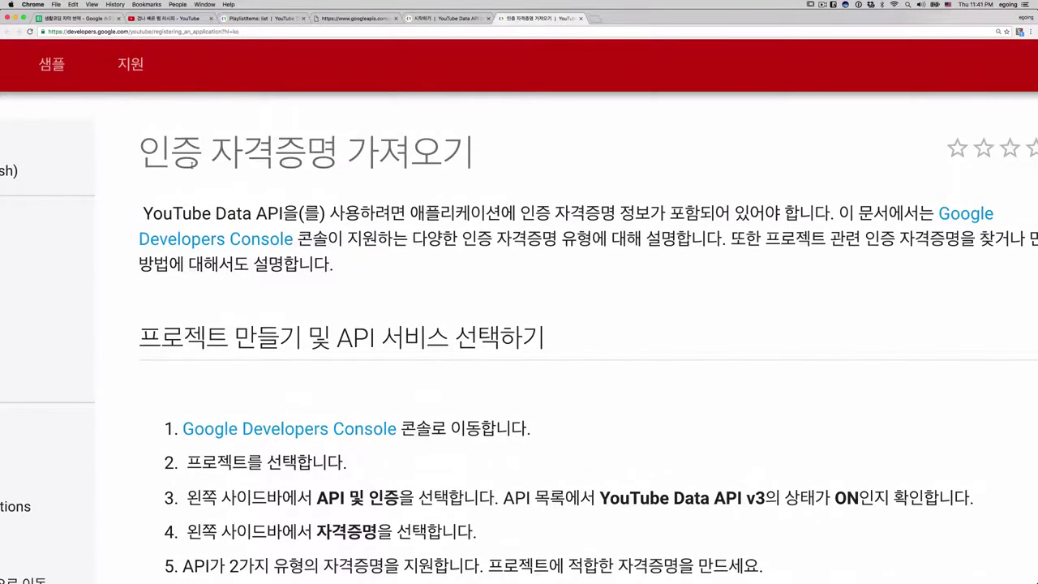
{"action": "left_click", "coordinate": [358, 18]}
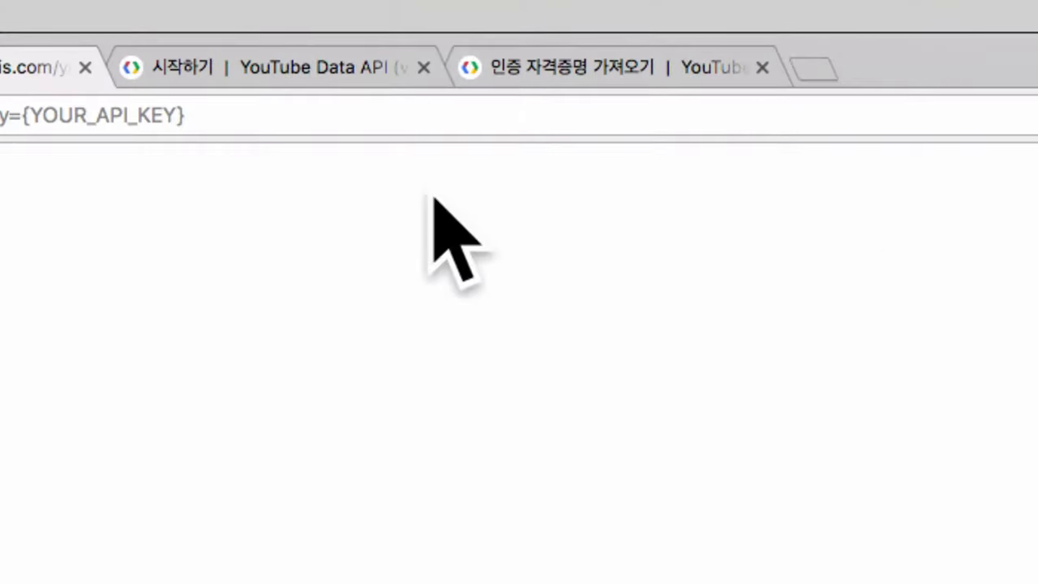
Step: Select the full request URL, then switch back to the 인증 자격증명 가져오기 guide tab
{"action": "left_click", "coordinate": [280, 121]}
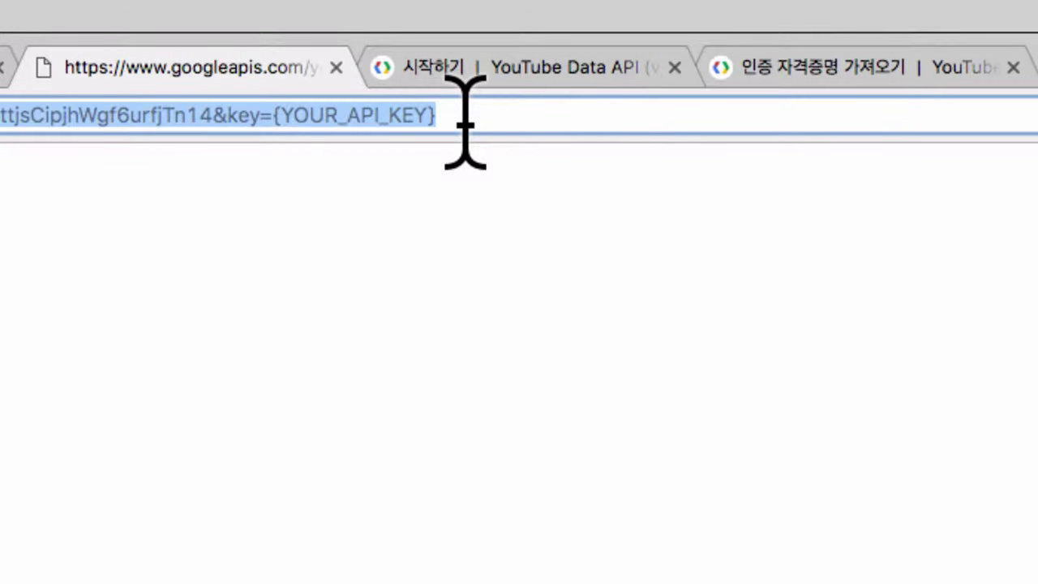
{"action": "key", "text": "super+shift+4"}
{"action": "key", "text": "Escape"}
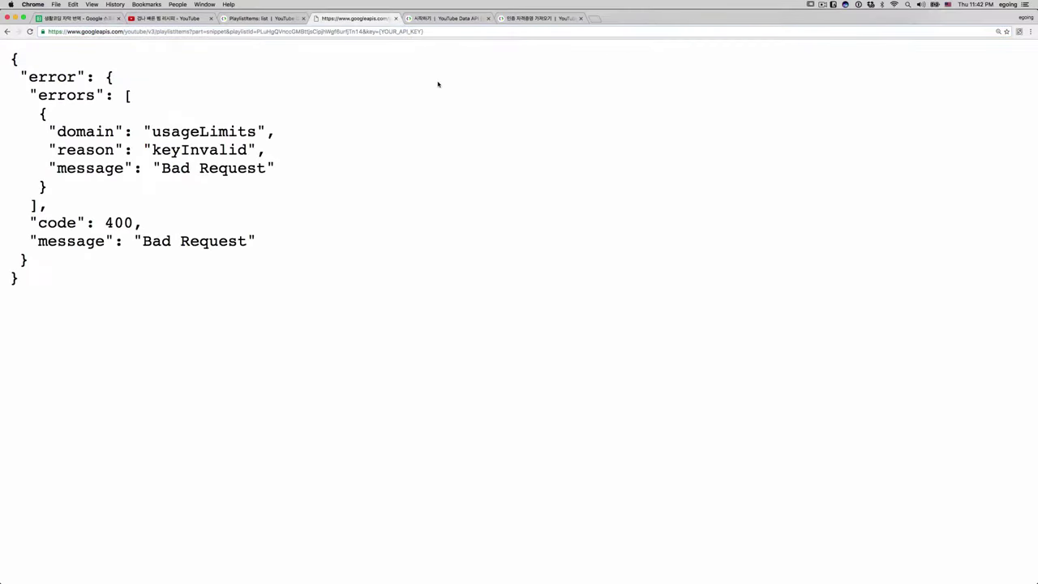
{"action": "left_click", "coordinate": [559, 16]}
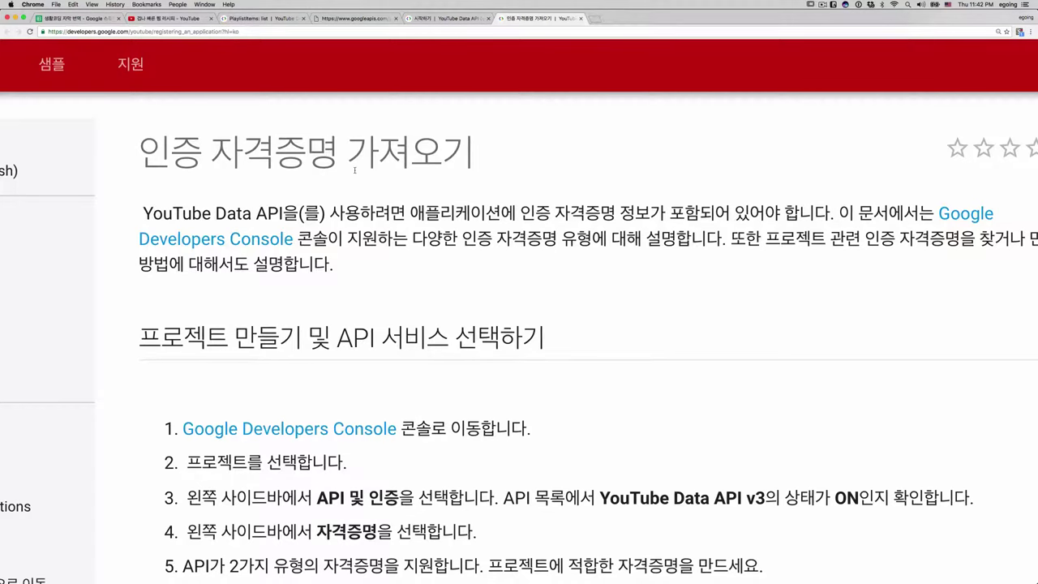
Step: Open a second window, adjust the docs zoom, and load the Google Developers Console in it
{"action": "scroll", "coordinate": [394, 257], "scroll_direction": "down", "scroll_amount": 5}
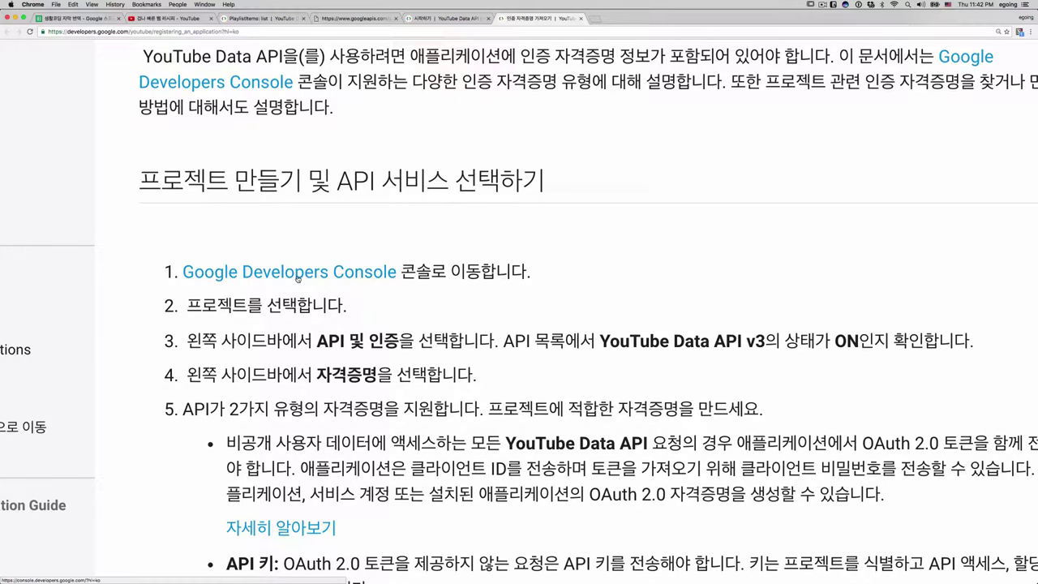
{"action": "key", "text": "super+n"}
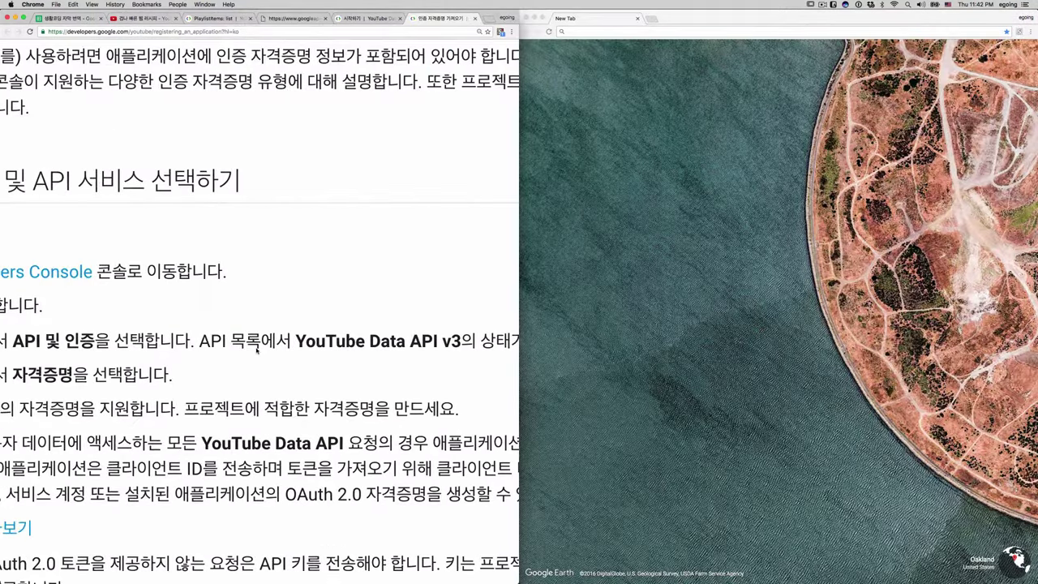
{"action": "key", "text": "ctrl+minus"}
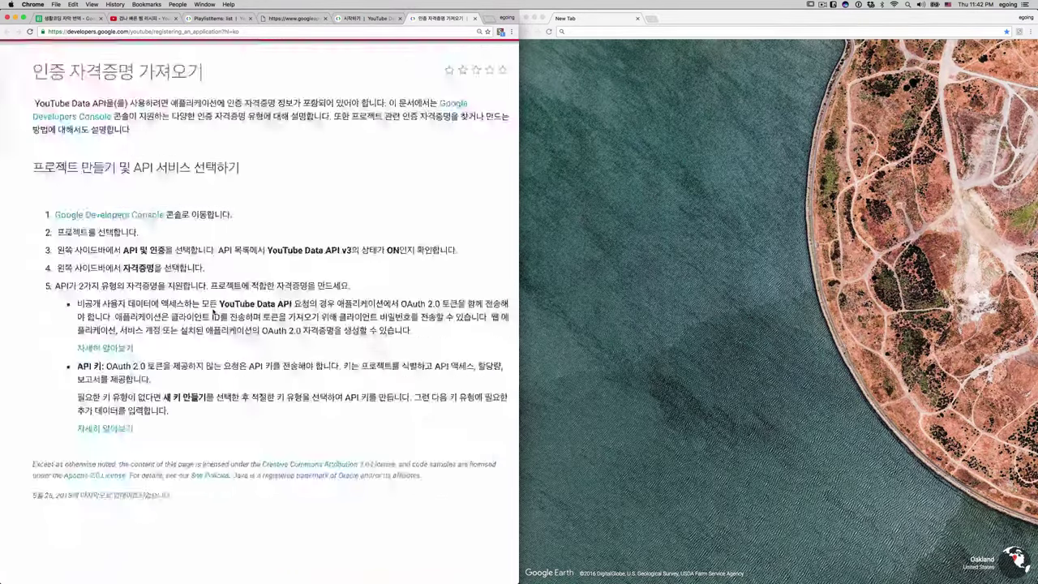
{"action": "key", "text": "ctrl+minus"}
{"action": "key", "text": "ctrl+plus"}
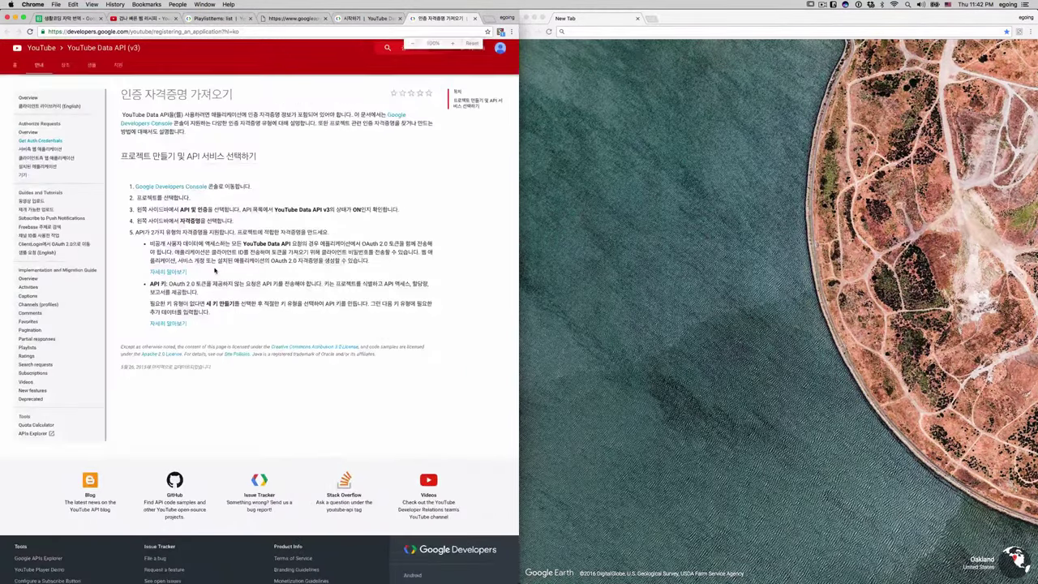
{"action": "key", "text": "ctrl+plus"}
{"action": "key", "text": "ctrl+plus"}
{"action": "key", "text": "ctrl+plus"}
{"action": "key", "text": "ctrl+plus"}
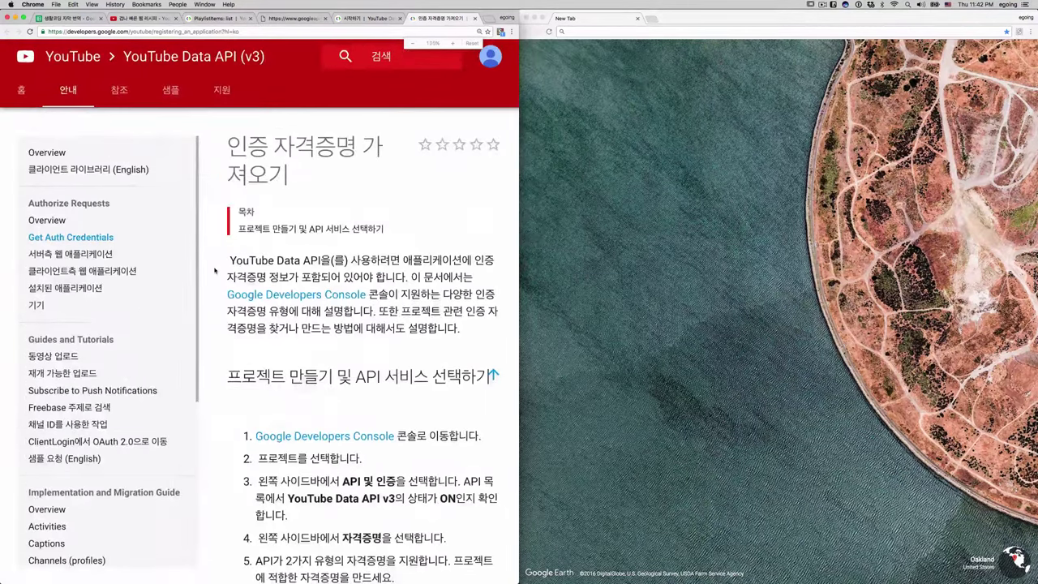
{"action": "key", "text": "ctrl+minus"}
{"action": "key", "text": "ctrl+minus"}
{"action": "left_click_drag", "start_coordinate": [280, 348], "coordinate": [777, 284]}
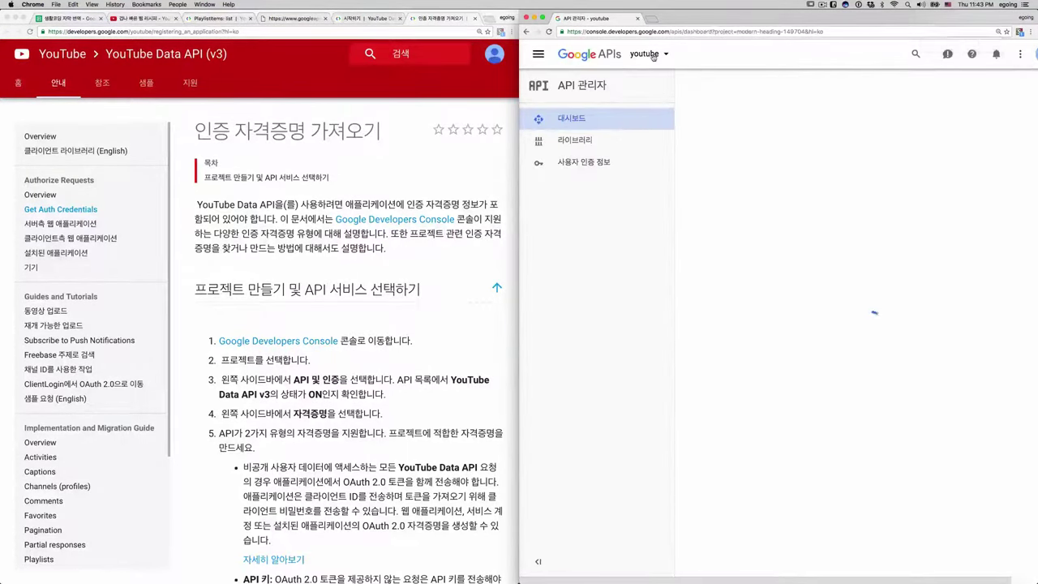
Step: Enter youtube2spreadsheet as the new project name and create the project
{"action": "left_click", "coordinate": [652, 55]}
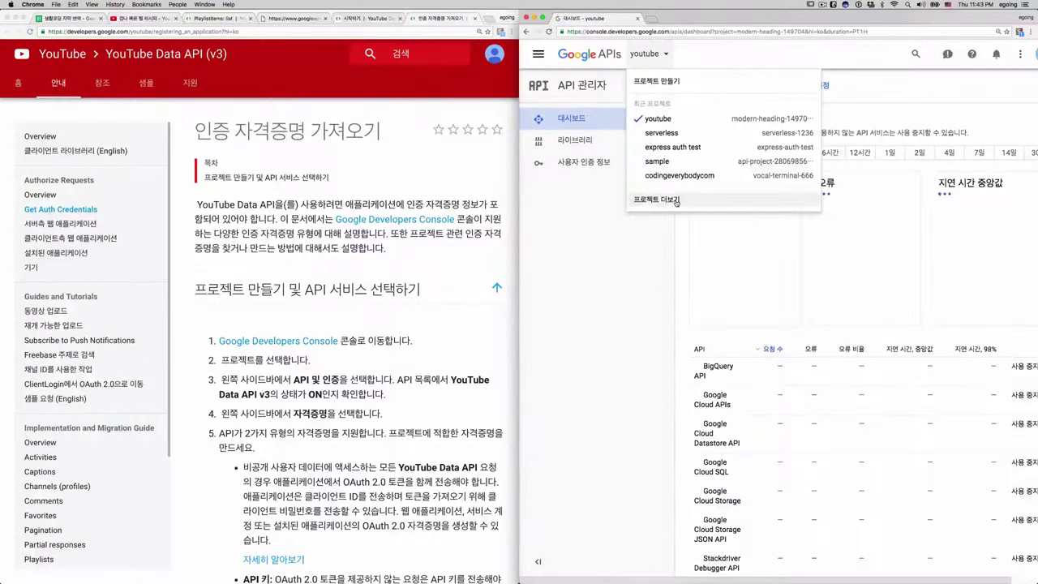
{"action": "left_click", "coordinate": [821, 167]}
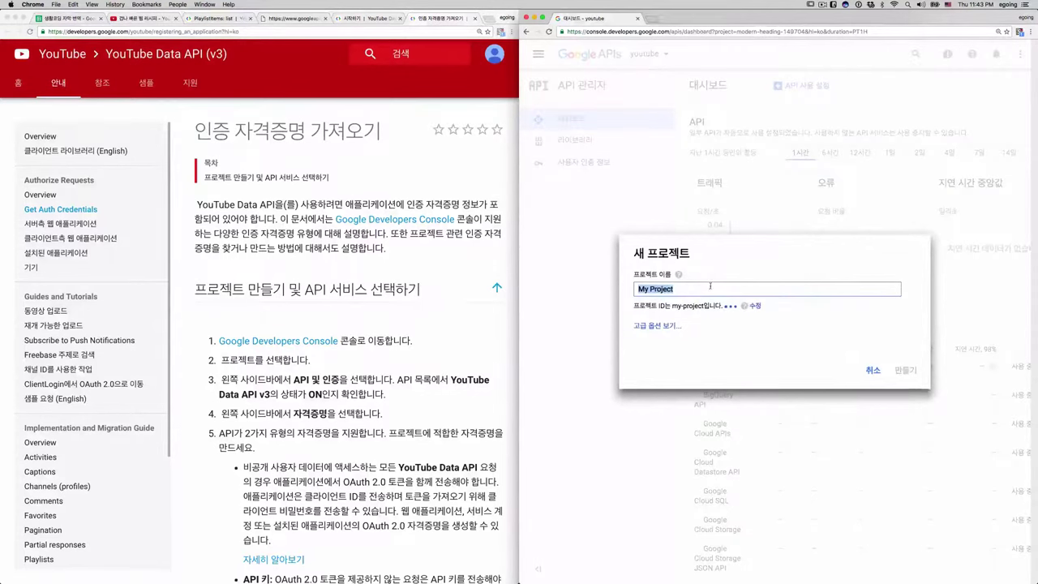
{"action": "type", "text": "oyu"}
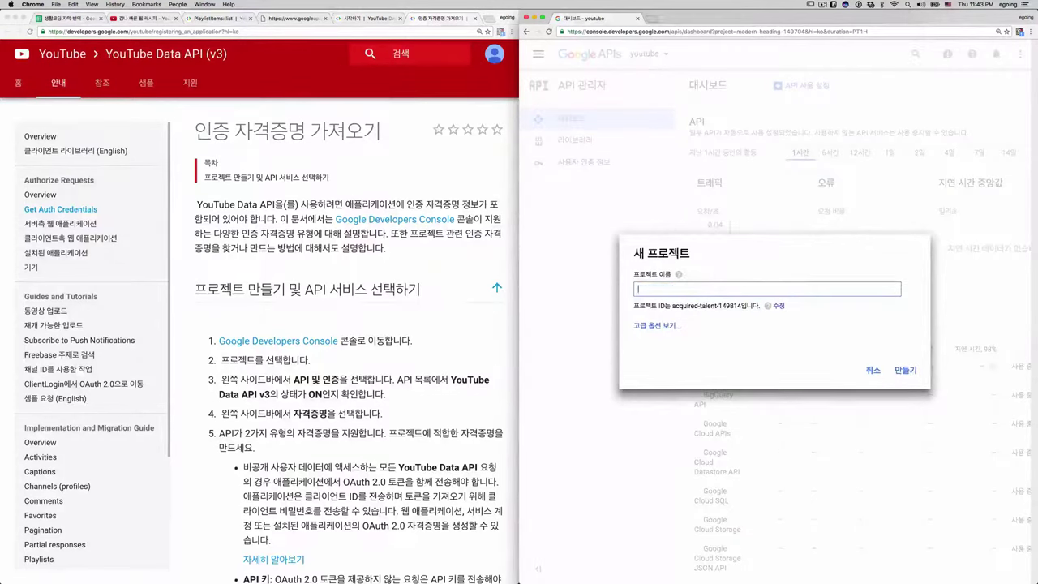
{"action": "type", "text": "youtube2s"}
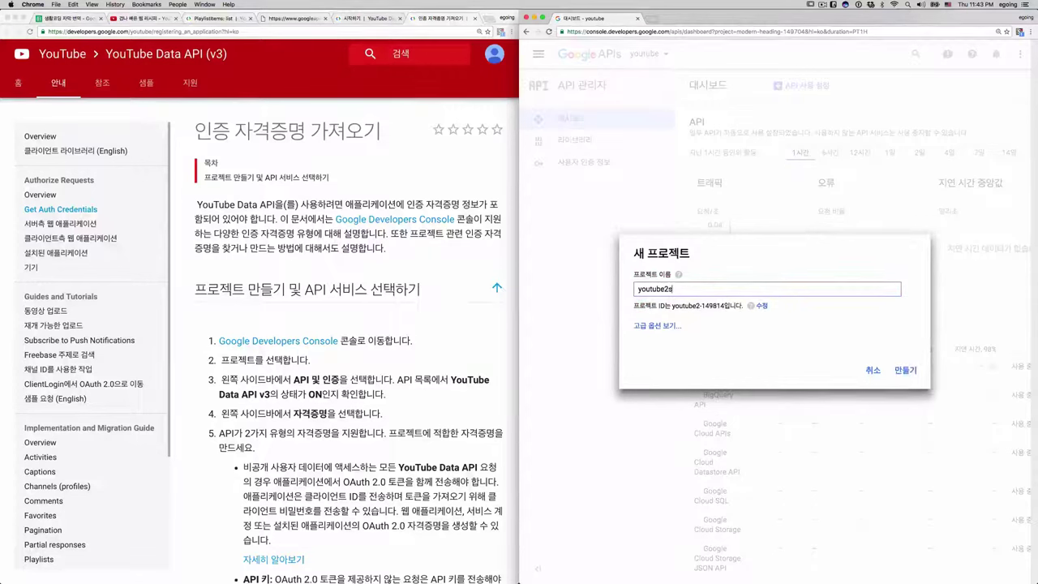
{"action": "type", "text": "eadshe"}
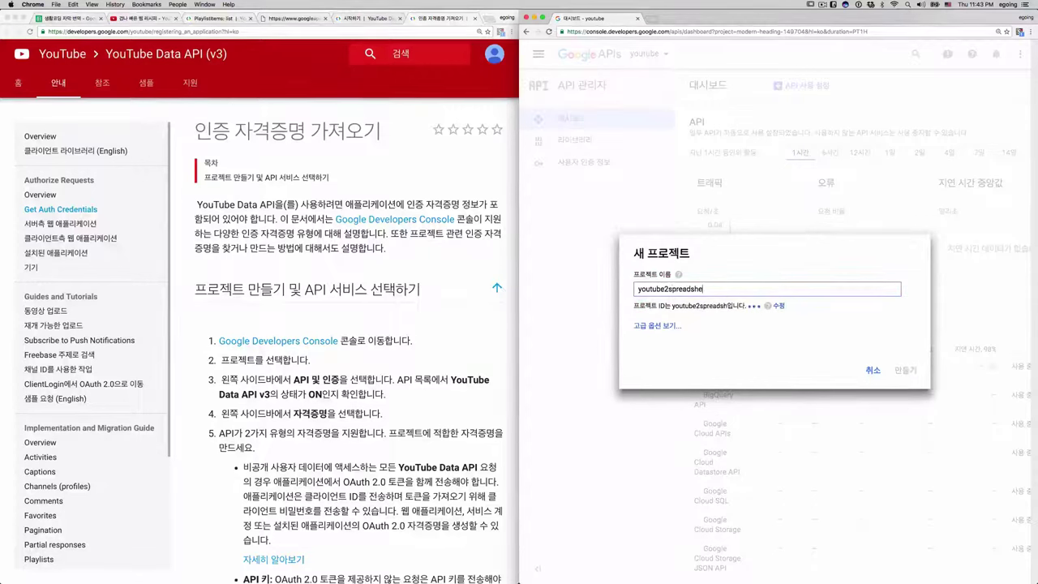
{"action": "type", "text": "et"}
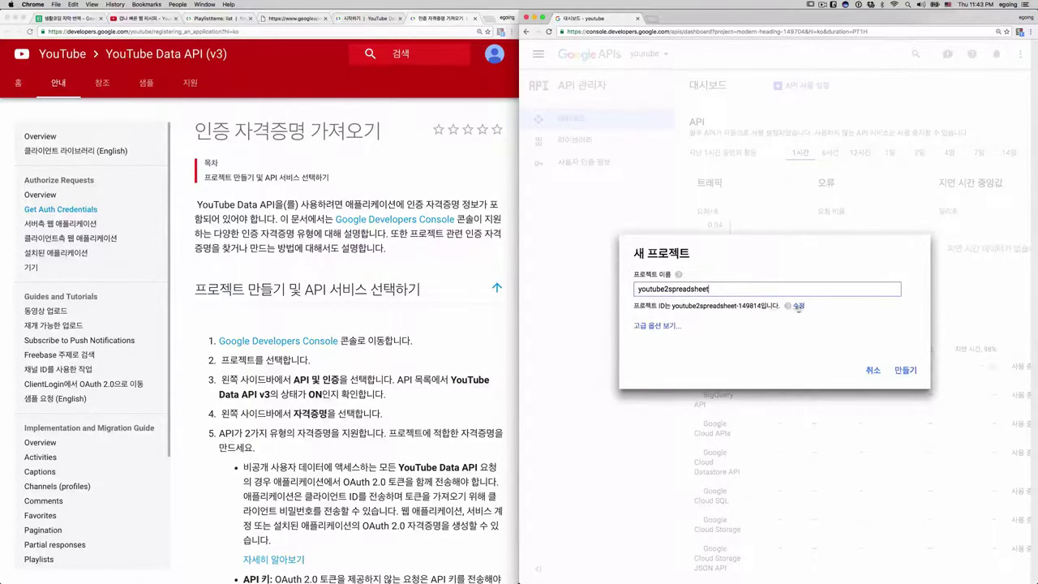
{"action": "left_click", "coordinate": [902, 369]}
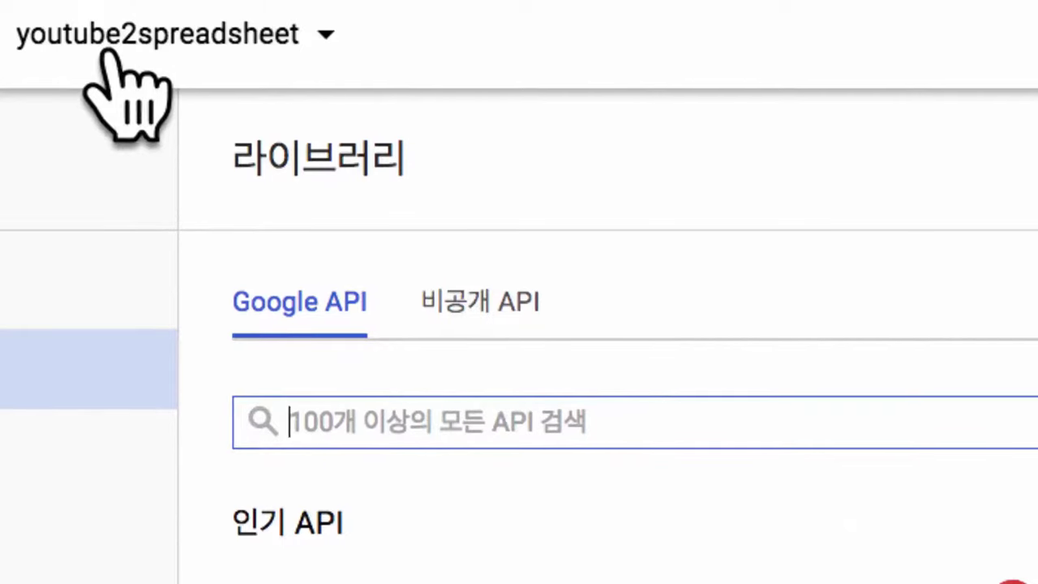
Step: Confirm youtube2spreadsheet is active and open its 사용자 인증 정보 page, reloaded and enlarged
{"action": "left_click", "coordinate": [167, 57]}
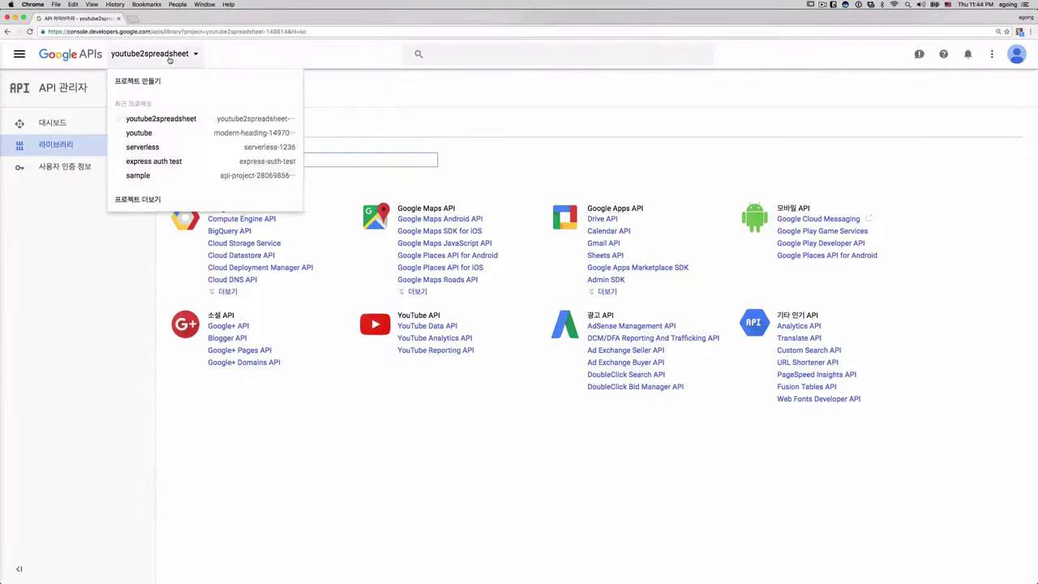
{"action": "left_click", "coordinate": [175, 56]}
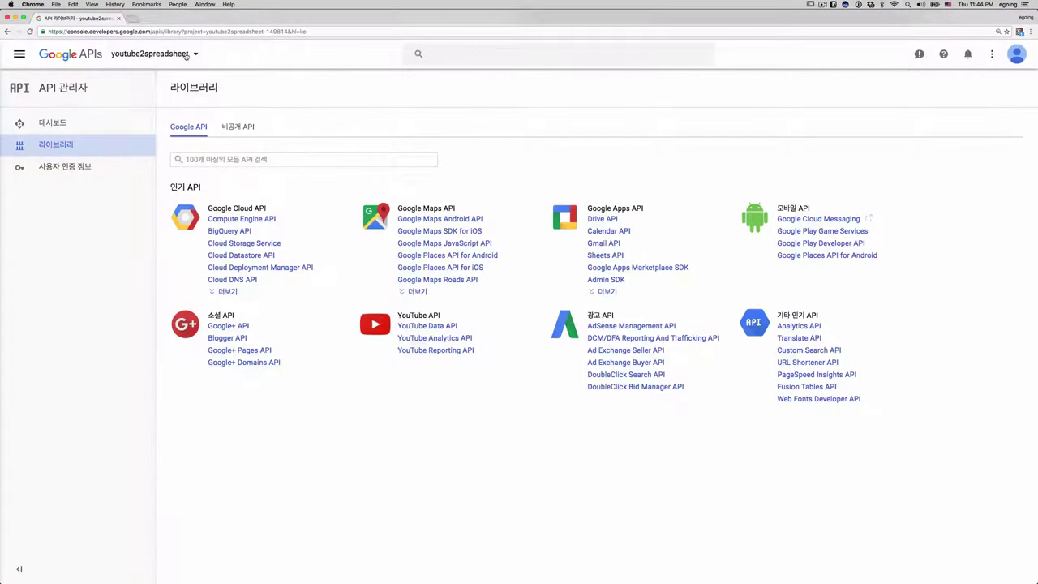
{"action": "left_click", "coordinate": [184, 56]}
{"action": "left_click", "coordinate": [185, 56]}
{"action": "left_click", "coordinate": [75, 172]}
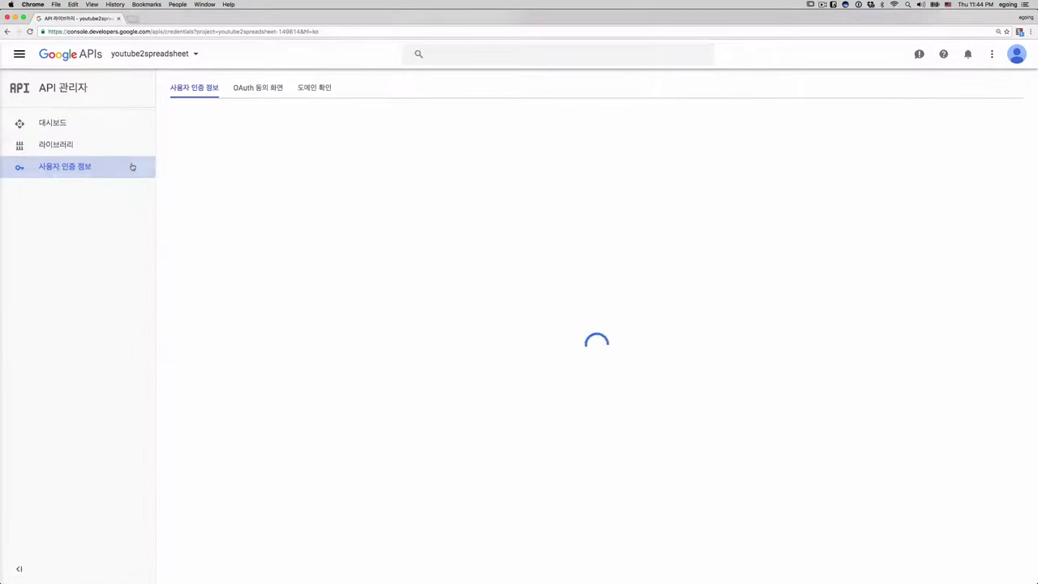
{"action": "key", "text": "super+r"}
{"action": "key", "text": "super+equal"}
{"action": "key", "text": "super+equal"}
{"action": "key", "text": "super+equal"}
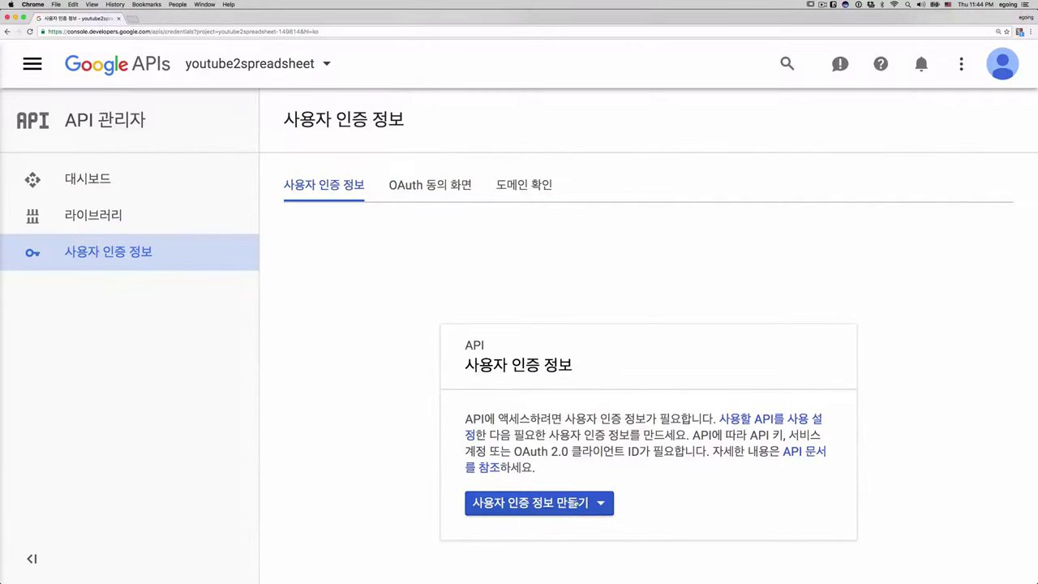
Step: Create API 키 1 via 사용자 인증 정보 만들기 > API 키, select the key, and close the dialog
{"action": "left_click", "coordinate": [573, 504]}
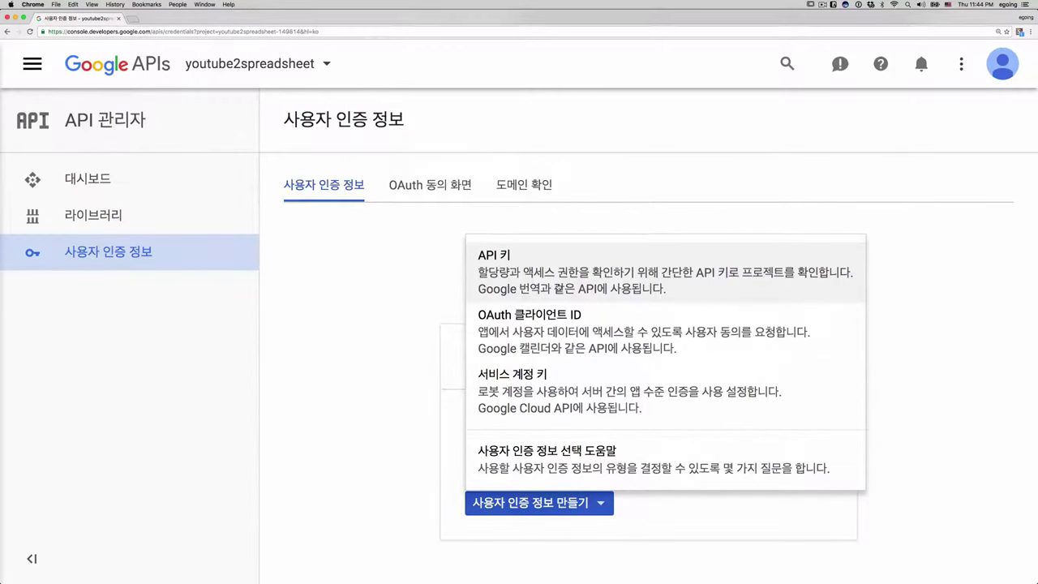
{"action": "left_click", "coordinate": [557, 286]}
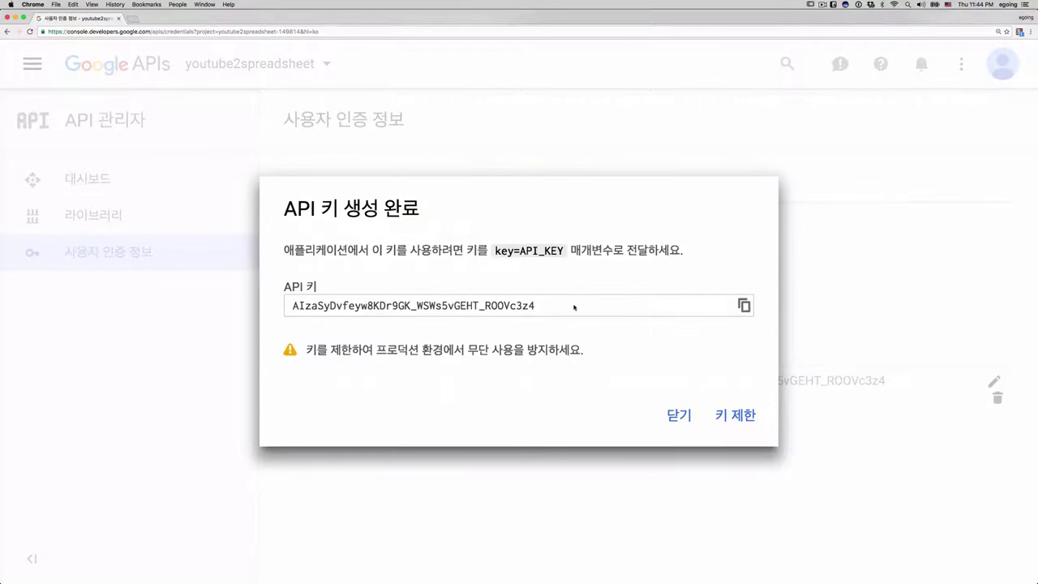
{"action": "left_click", "coordinate": [539, 308]}
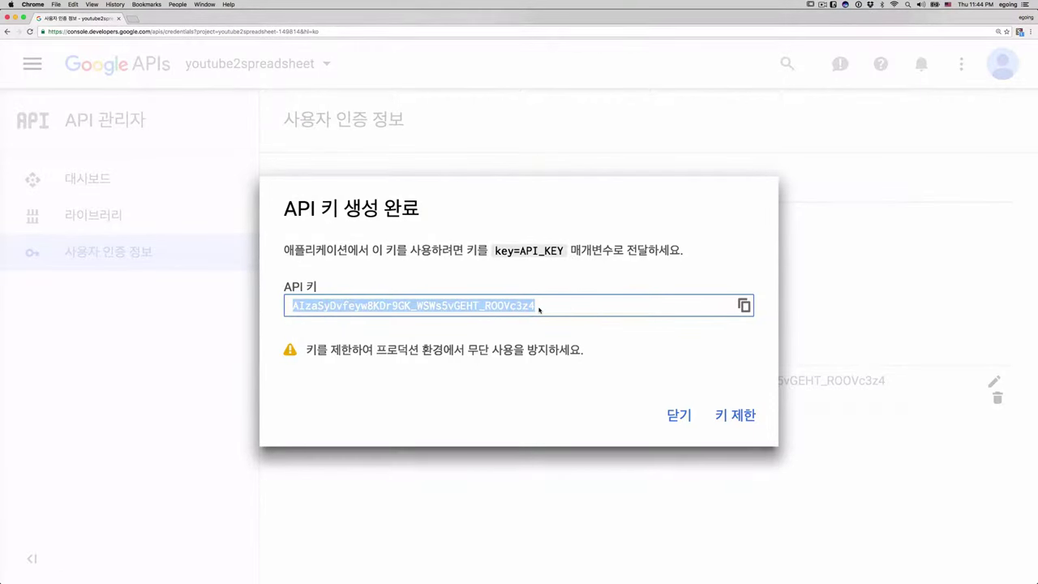
{"action": "left_click", "coordinate": [684, 425]}
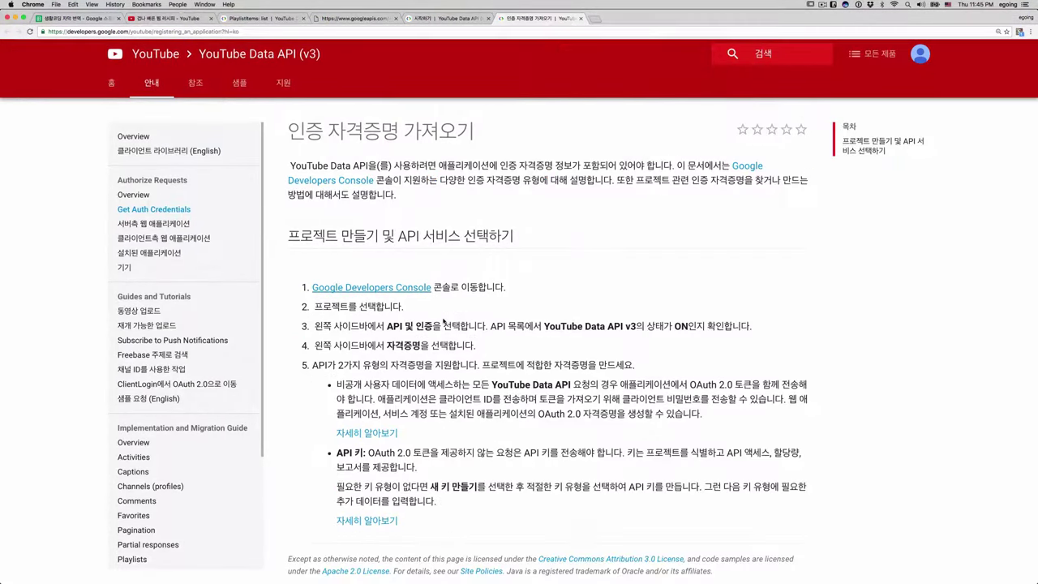
Step: Return to the googleapis.com tab showing the playlistItems keyInvalid response
{"action": "left_click", "coordinate": [352, 19]}
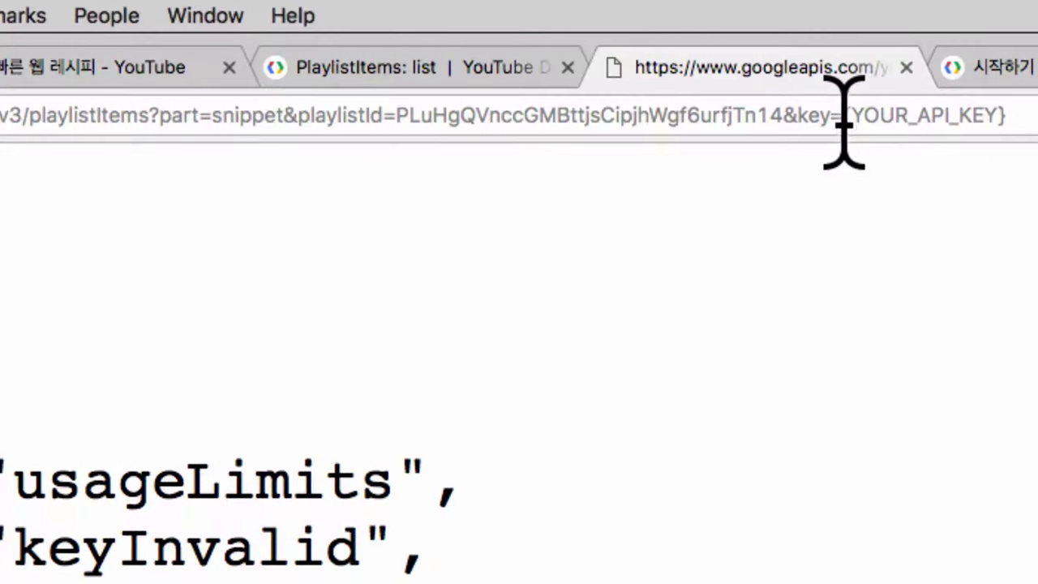
Step: Swap the YOUR_API_KEY placeholder at the end of the playlistItems URL for the newly created API key
{"action": "left_click", "coordinate": [995, 116]}
{"action": "left_click", "coordinate": [1009, 118]}
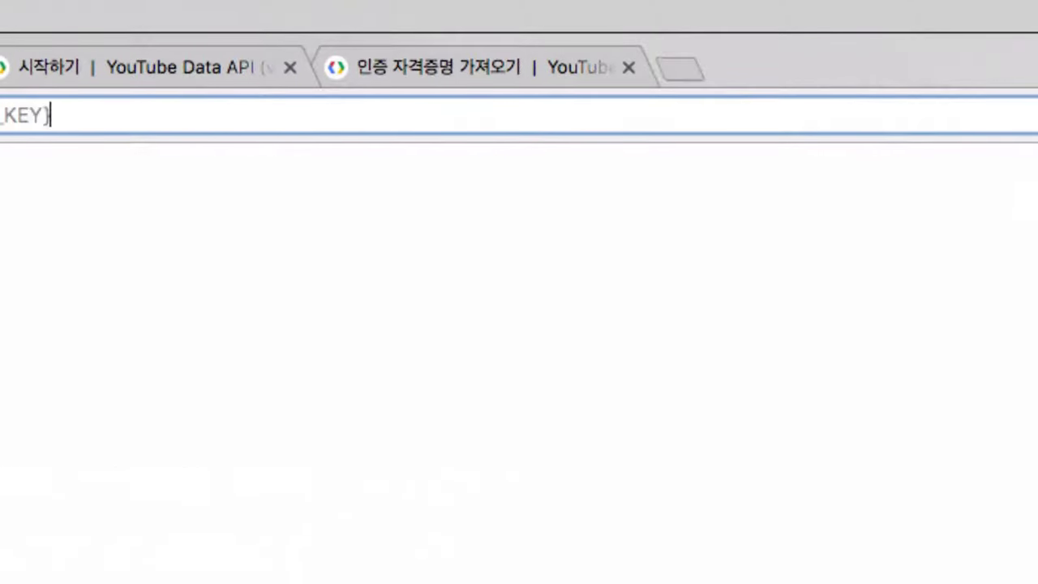
{"action": "key", "text": "Return"}
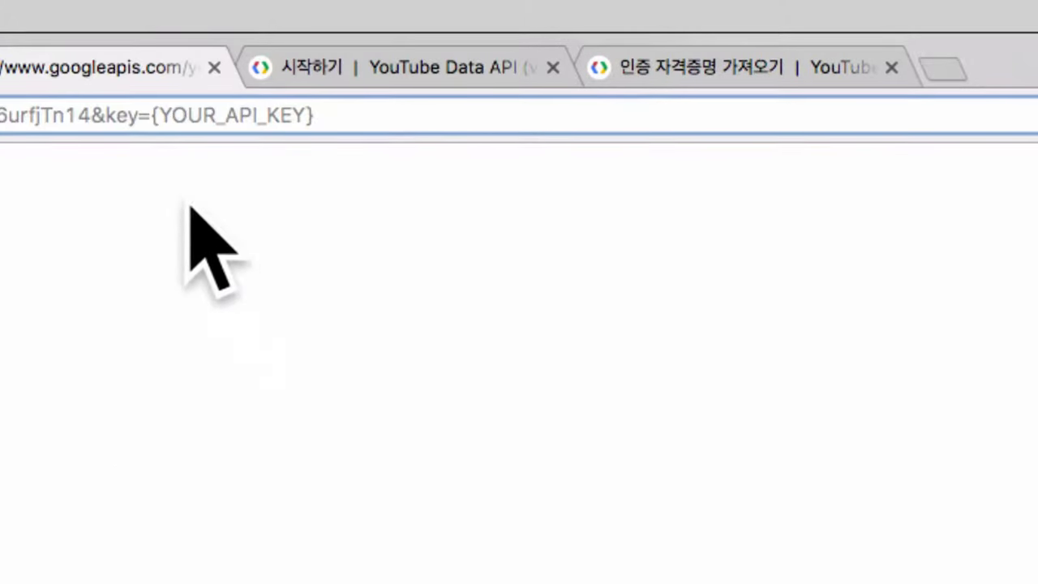
{"action": "left_click", "coordinate": [153, 116], "text": "shift"}
{"action": "key", "text": "BackSpace"}
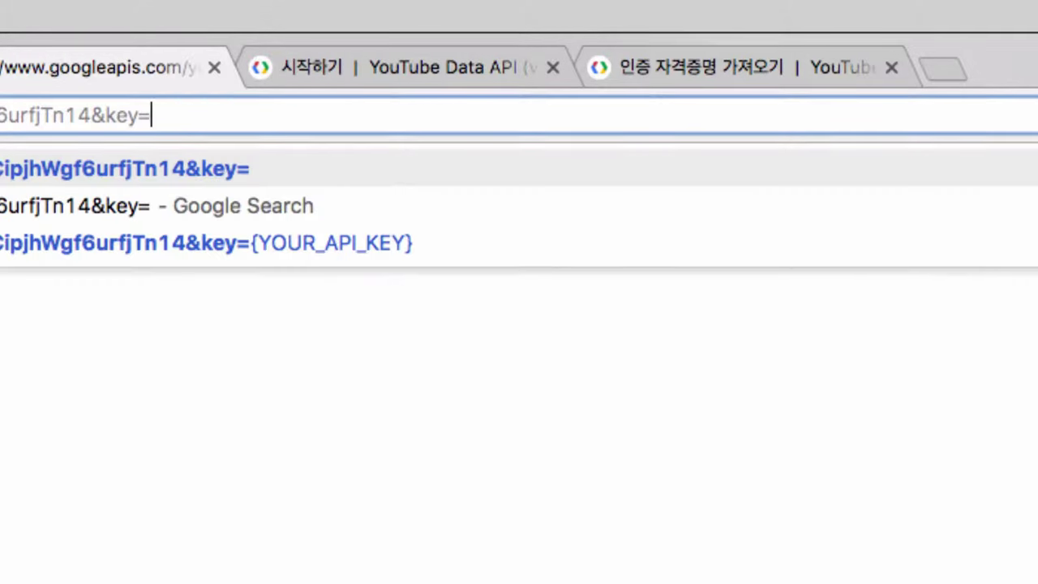
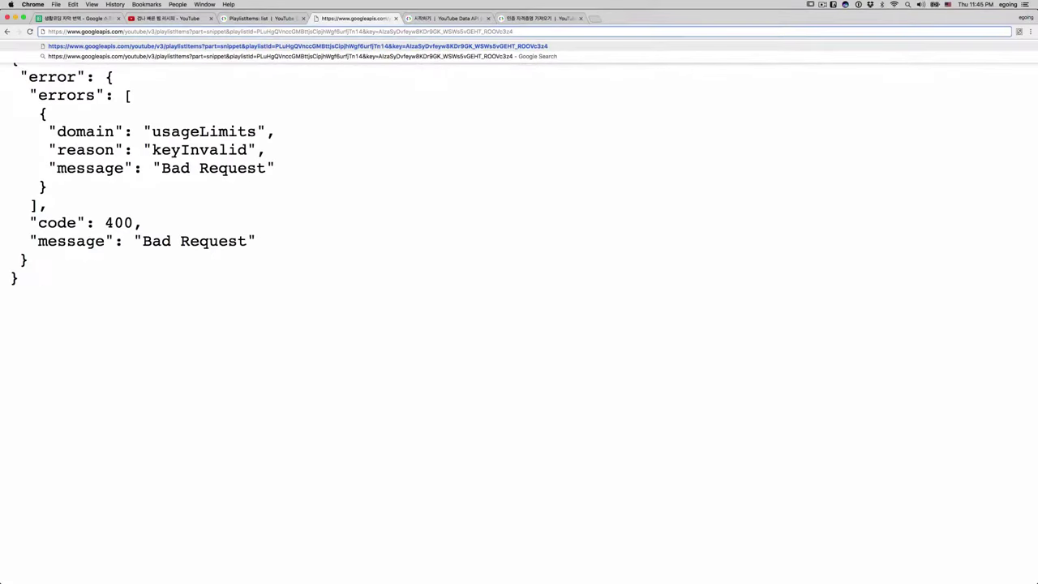
Step: Send the playlistItems request with the new key and enlarge the returned 403 error
{"action": "key", "text": "Return"}
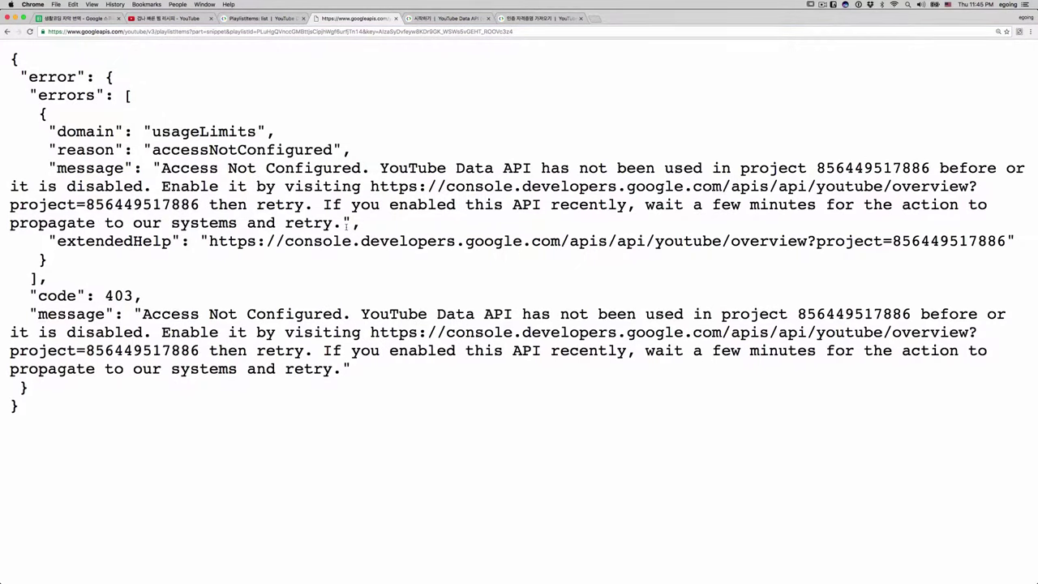
{"action": "key", "text": "super+equal"}
{"action": "key", "text": "super+equal"}
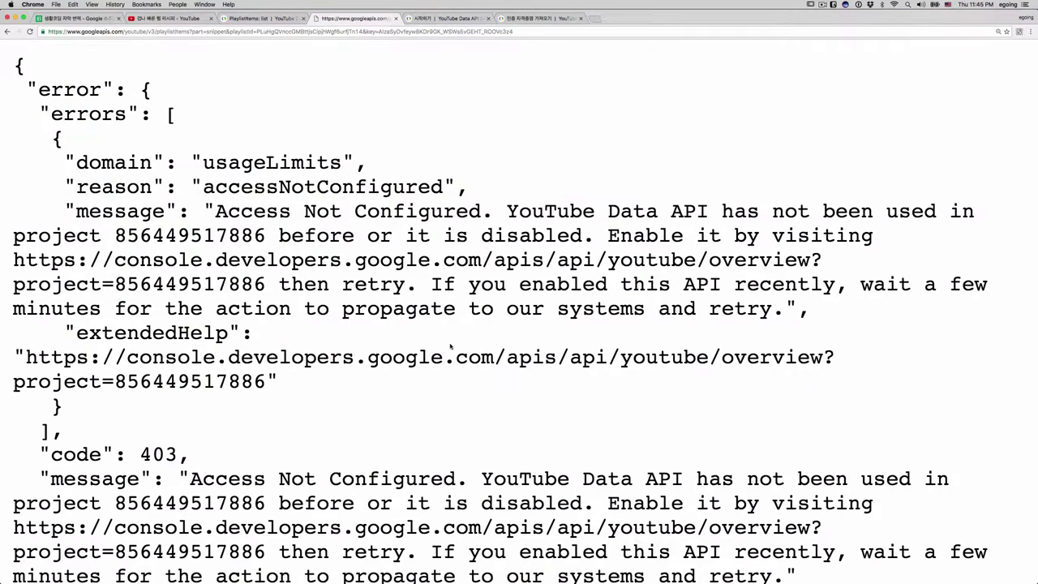
{"action": "scroll", "coordinate": [451, 347], "scroll_direction": "down", "scroll_amount": 2}
{"action": "scroll", "coordinate": [451, 347], "scroll_direction": "up", "scroll_amount": 2}
Step: Highlight 'Access Not Configured', 'YouTube Data API' and the console link for enabling the API
{"action": "double_click", "coordinate": [69, 89]}
{"action": "left_click", "coordinate": [170, 154]}
{"action": "left_click_drag", "start_coordinate": [215, 209], "coordinate": [481, 211]}
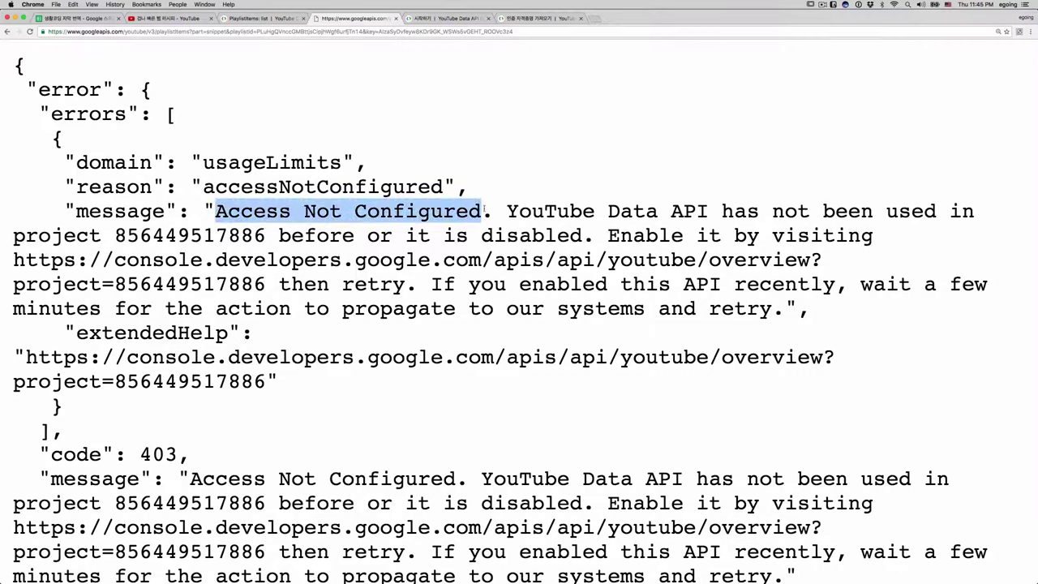
{"action": "left_click_drag", "start_coordinate": [507, 210], "coordinate": [734, 211]}
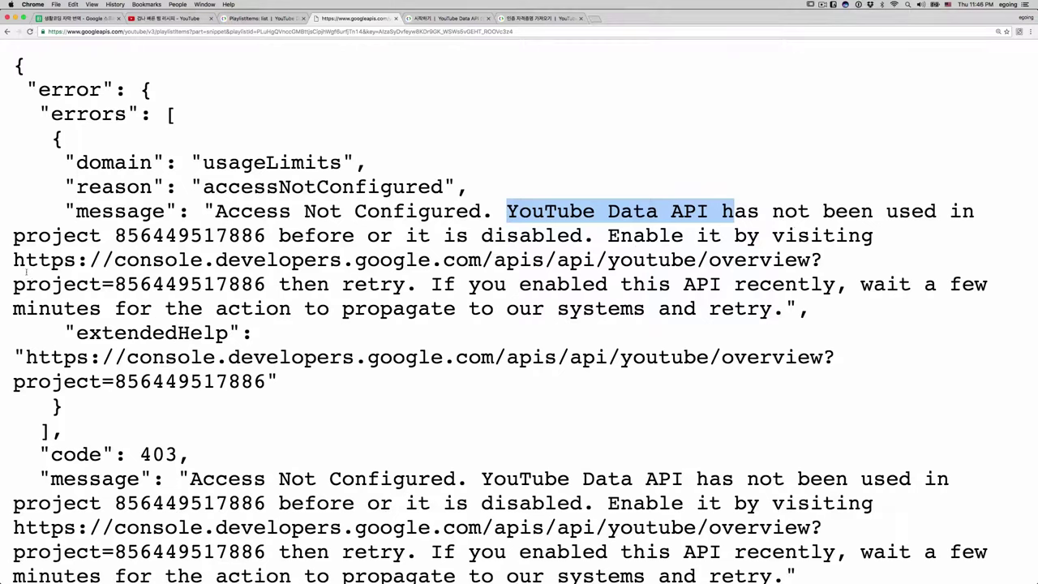
{"action": "left_click_drag", "start_coordinate": [13, 261], "coordinate": [266, 284]}
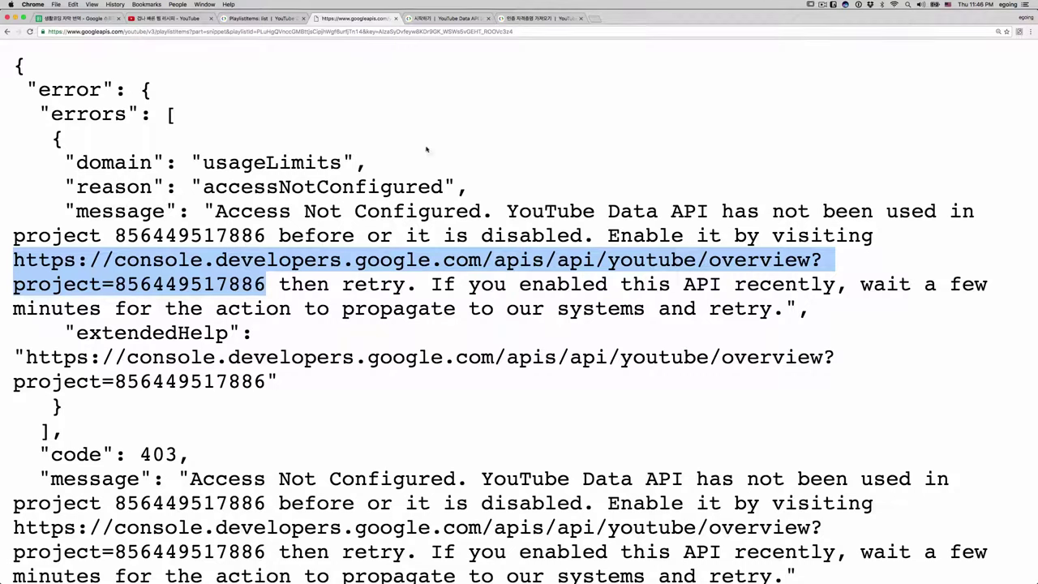
Step: Open the copied console link in the getting-started tab and enable YouTube Data API v3 (사용 설정)
{"action": "left_click", "coordinate": [451, 18]}
{"action": "left_click", "coordinate": [450, 30]}
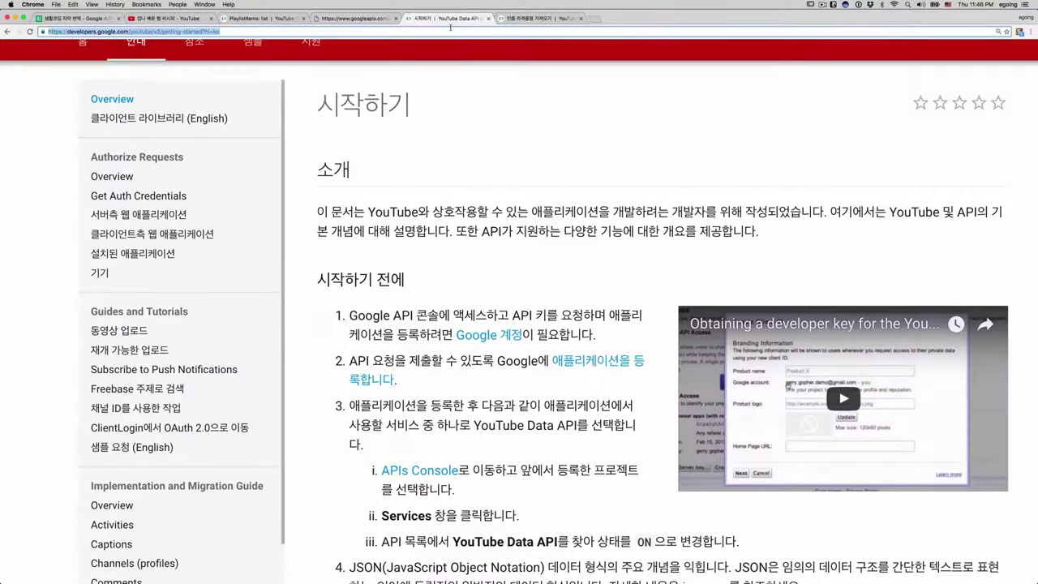
{"action": "key", "text": "super+v"}
{"action": "key", "text": "Return"}
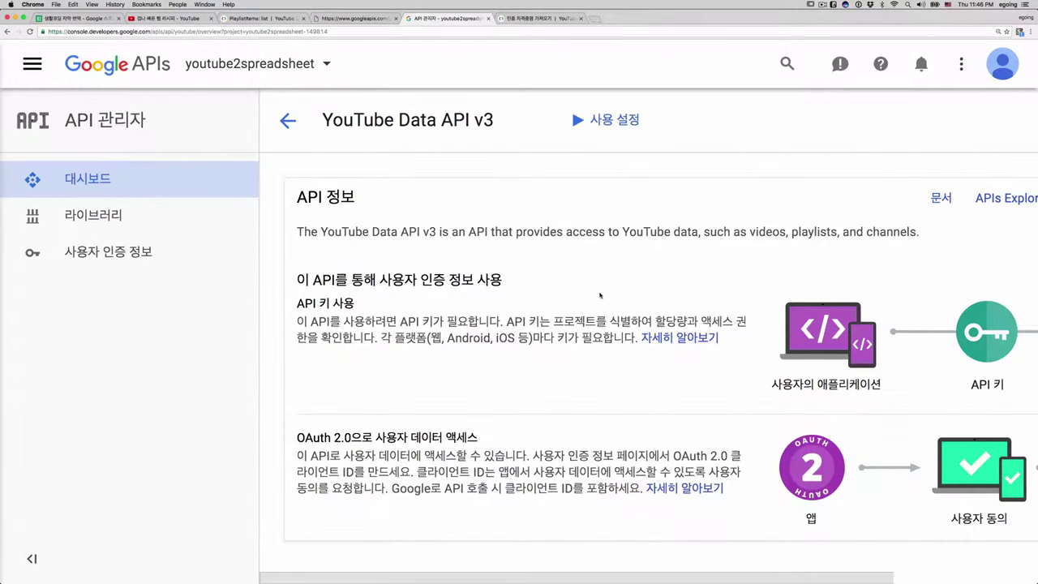
{"action": "key", "text": "super+0"}
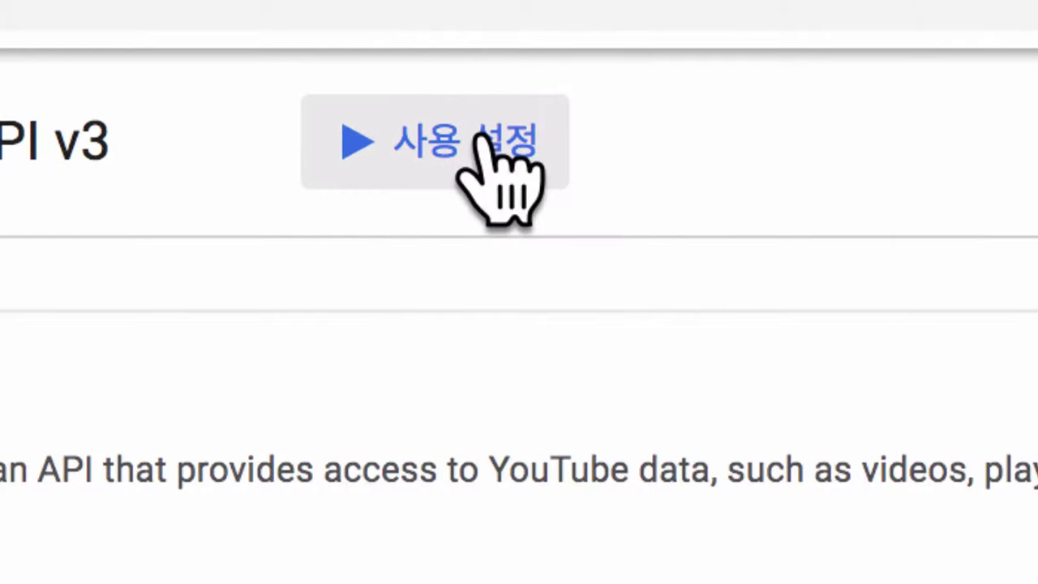
{"action": "left_click", "coordinate": [498, 108]}
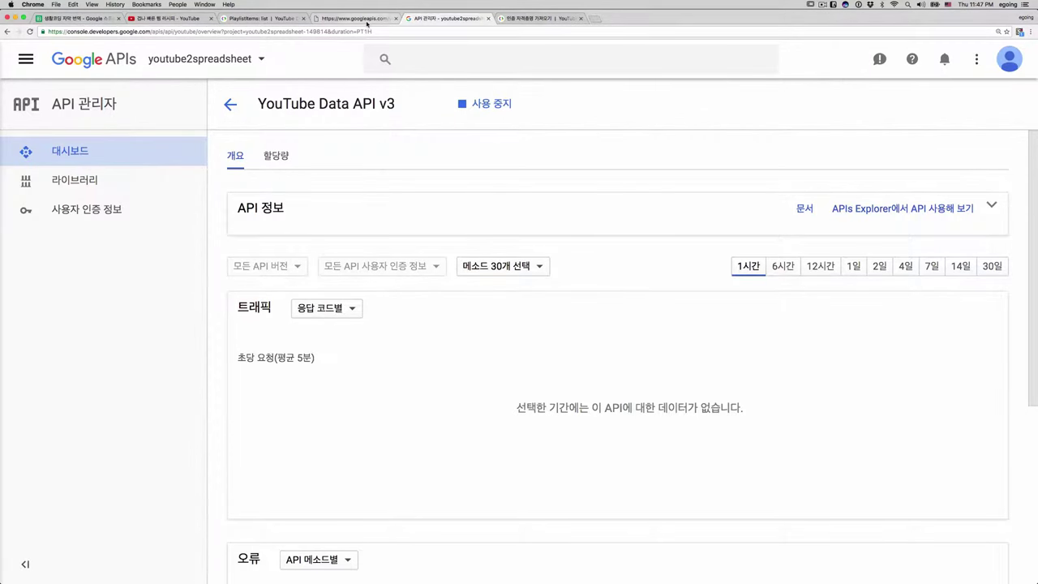
Step: Reload the playlistItems request until it returns the 45-result playlist JSON instead of the 403 error
{"action": "left_click", "coordinate": [366, 18]}
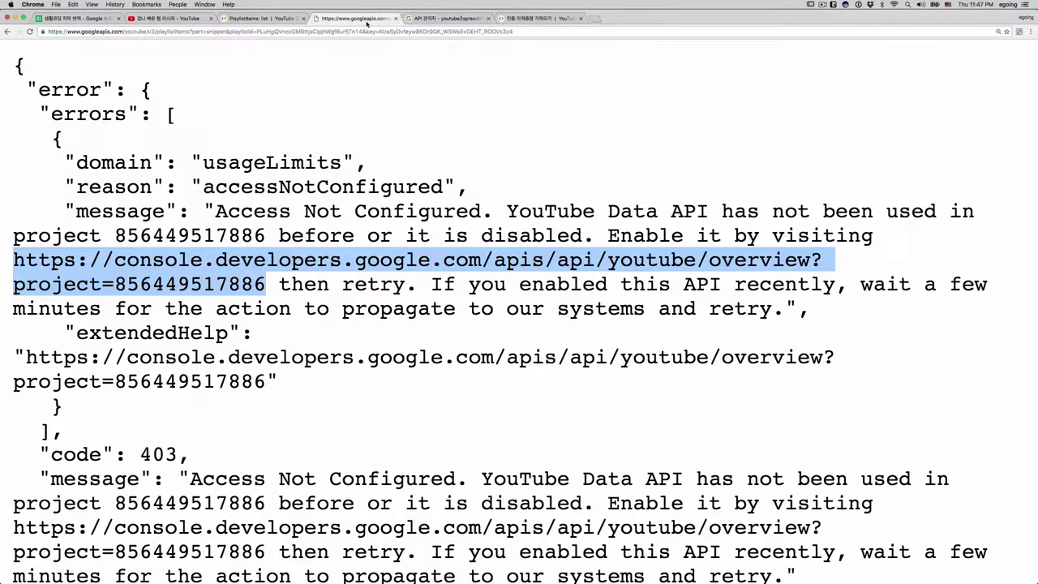
{"action": "left_click", "coordinate": [199, 91]}
{"action": "key", "text": "super+r"}
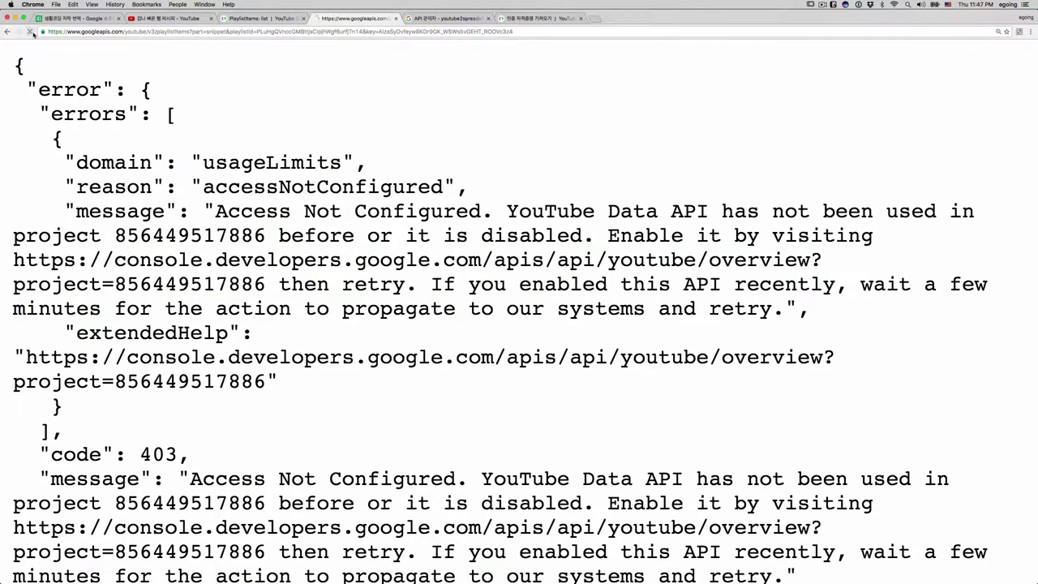
{"action": "scroll", "coordinate": [272, 262], "scroll_direction": "down", "scroll_amount": 2}
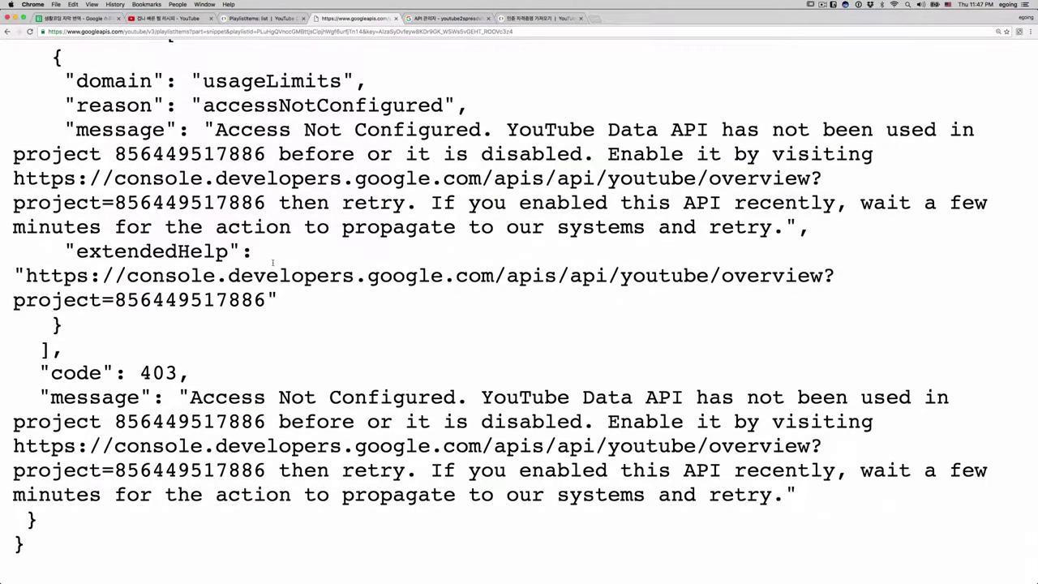
{"action": "scroll", "coordinate": [272, 262], "scroll_direction": "up", "scroll_amount": 2}
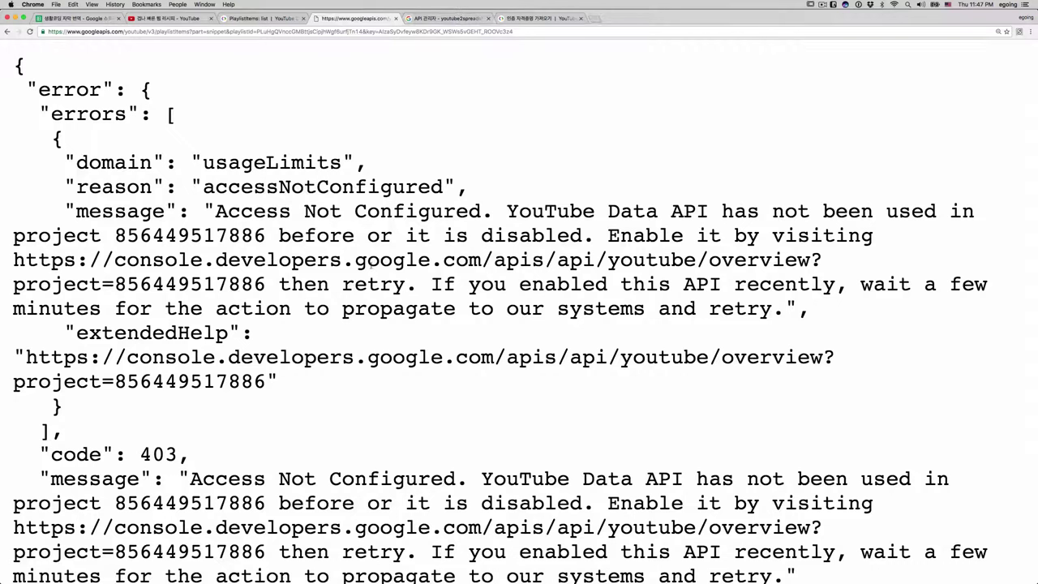
{"action": "left_click", "coordinate": [32, 33]}
{"action": "left_click", "coordinate": [33, 32]}
{"action": "left_click", "coordinate": [33, 32]}
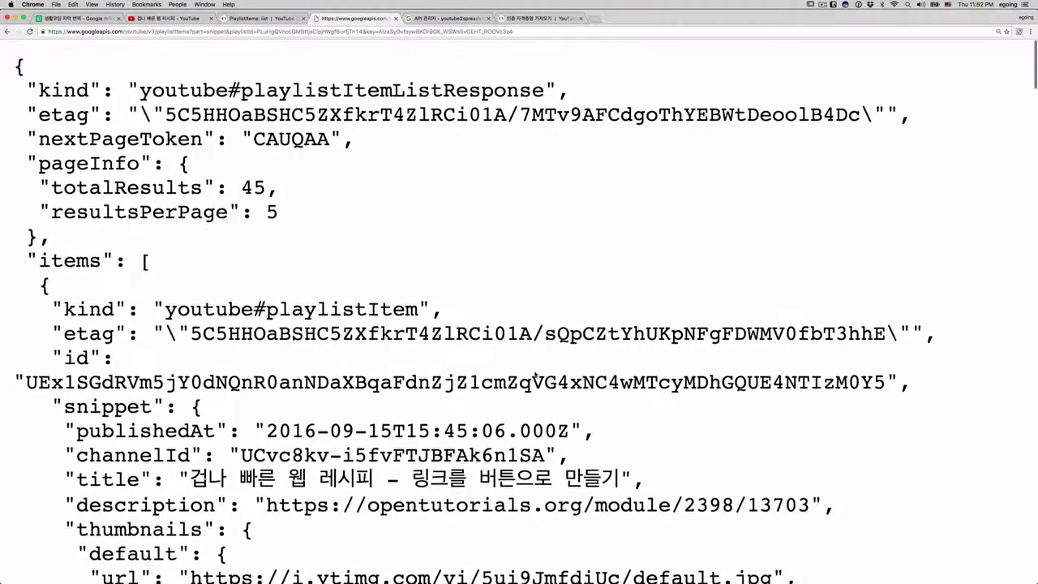
{"action": "scroll", "coordinate": [534, 373], "scroll_direction": "down", "scroll_amount": 5}
{"action": "key", "text": "super+minus"}
{"action": "key", "text": "super+minus"}
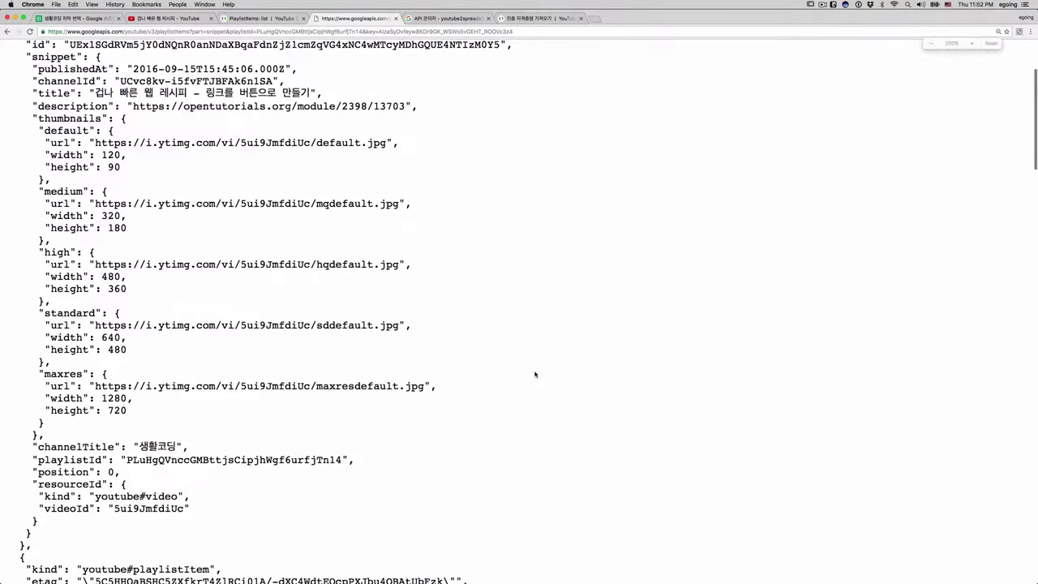
{"action": "key", "text": "super+minus"}
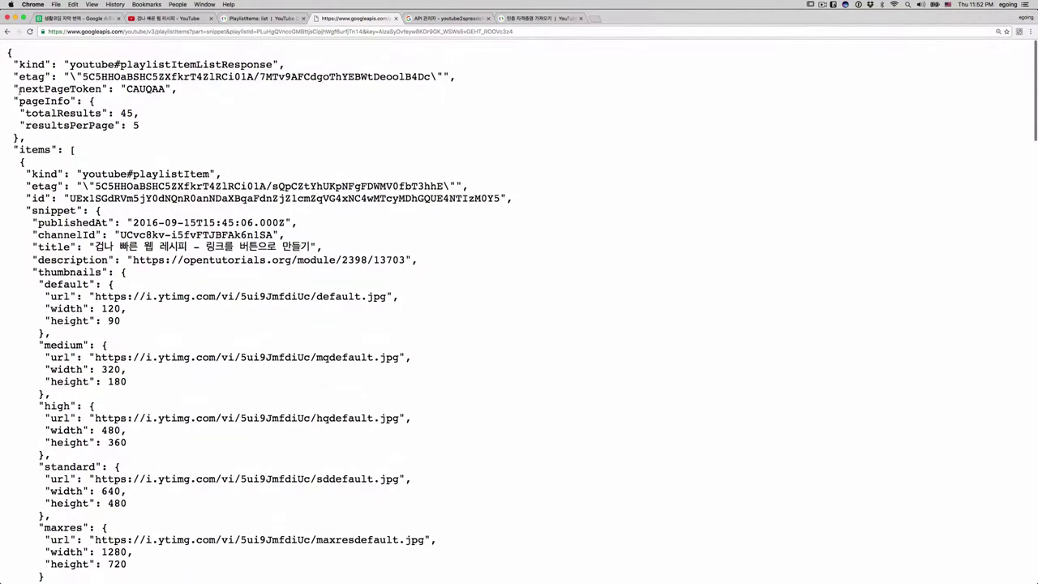
{"action": "key", "text": "super+equal"}
{"action": "key", "text": "super+equal"}
{"action": "key", "text": "super+equal"}
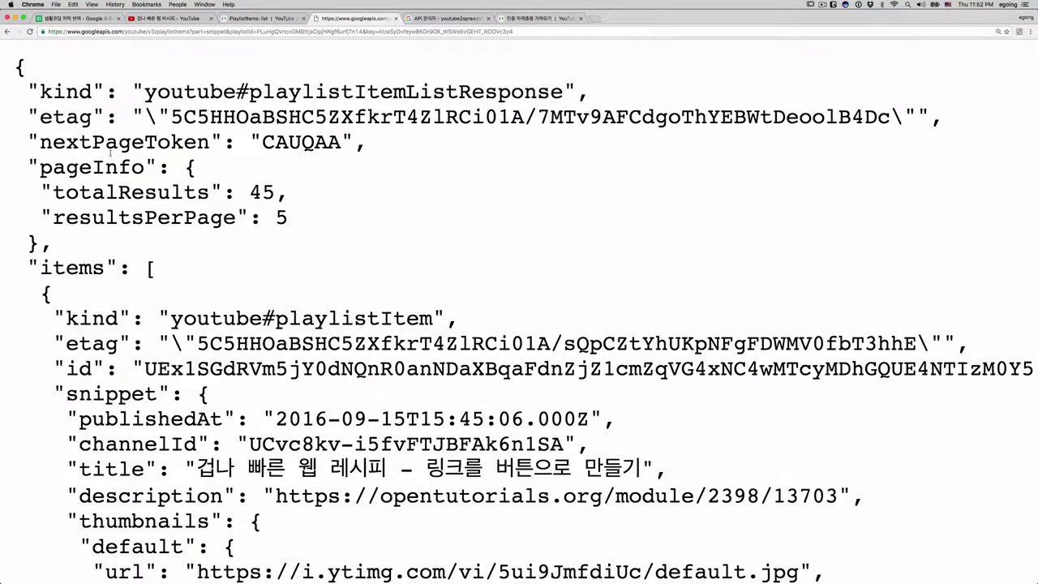
{"action": "scroll", "coordinate": [110, 155], "scroll_direction": "down", "scroll_amount": 3}
{"action": "scroll", "coordinate": [110, 162], "scroll_direction": "up", "scroll_amount": 3}
{"action": "double_click", "coordinate": [89, 270]}
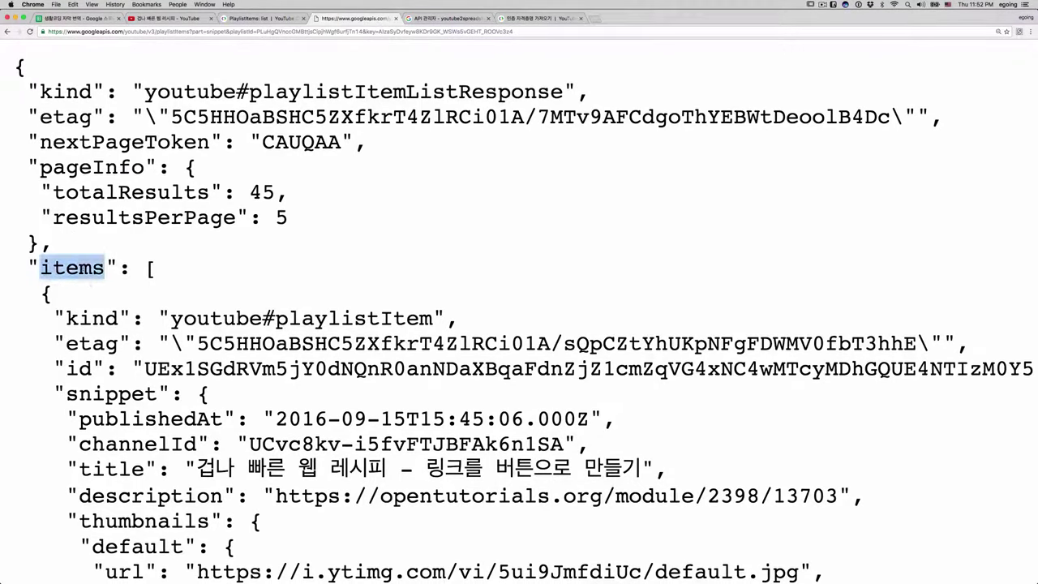
{"action": "scroll", "coordinate": [1, 106], "scroll_direction": "up", "scroll_amount": 1}
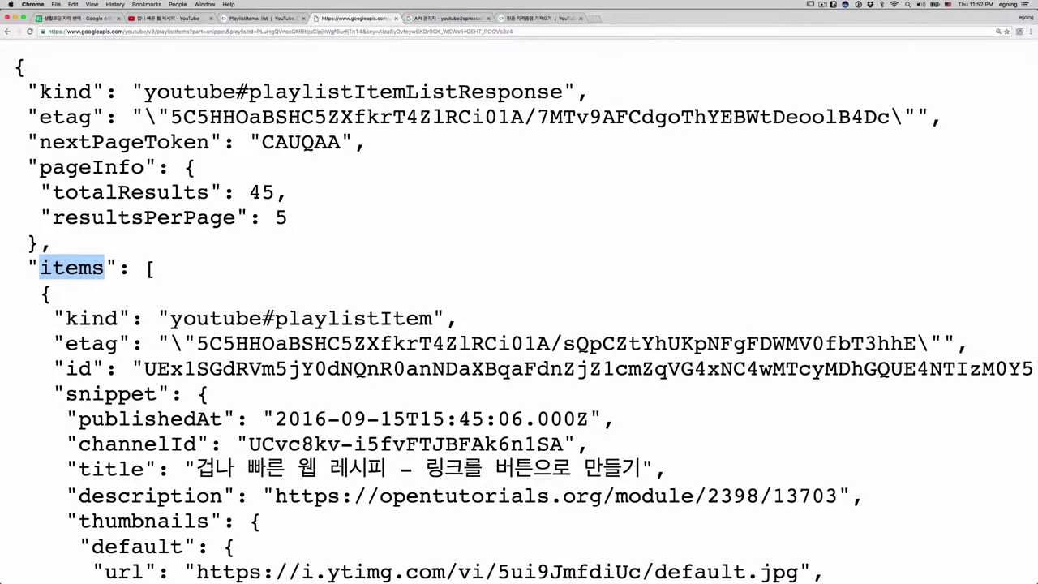
{"action": "left_click", "coordinate": [38, 60]}
{"action": "left_click_drag", "start_coordinate": [248, 226], "coordinate": [52, 245]}
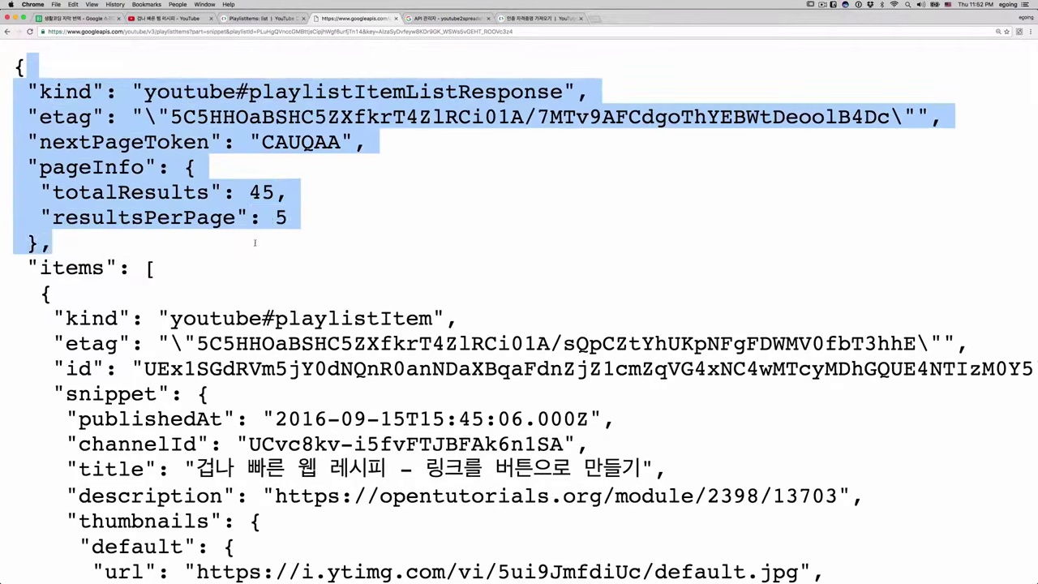
{"action": "left_click", "coordinate": [151, 246]}
{"action": "left_click_drag", "start_coordinate": [150, 245], "coordinate": [2, 54]}
{"action": "double_click", "coordinate": [81, 271]}
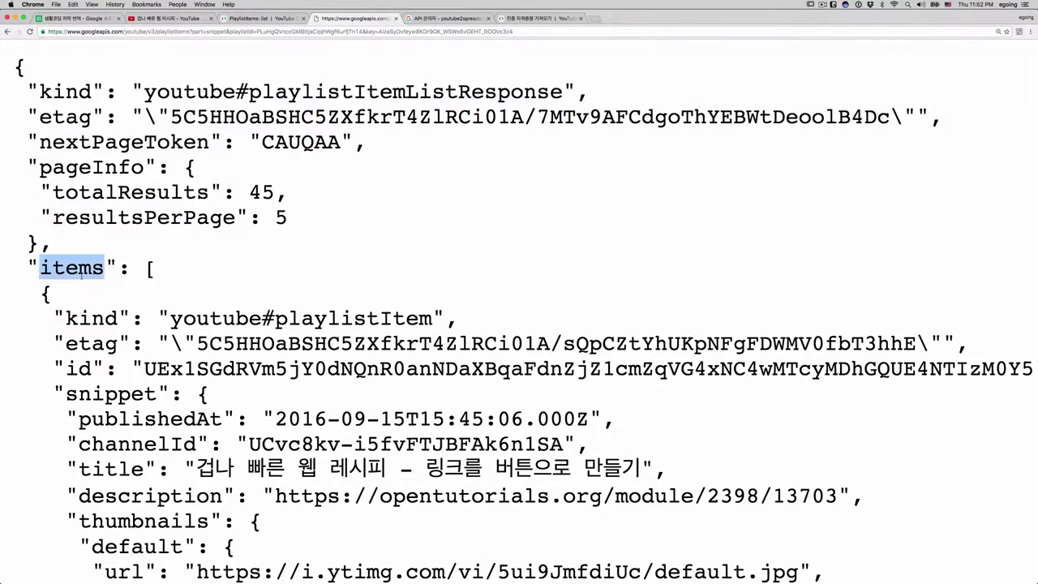
{"action": "scroll", "coordinate": [82, 271], "scroll_direction": "down", "scroll_amount": 3}
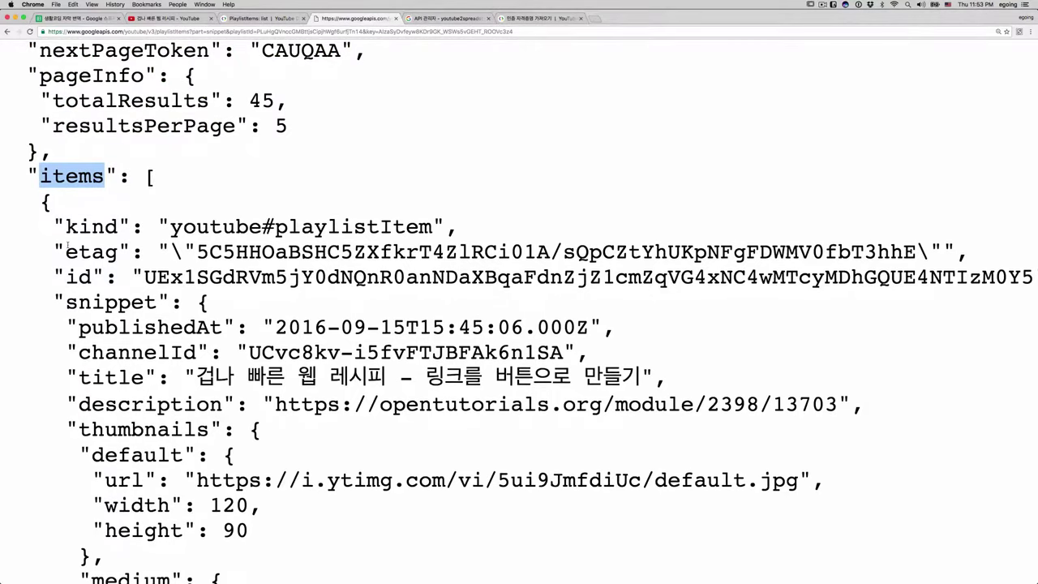
{"action": "scroll", "coordinate": [66, 248], "scroll_direction": "down", "scroll_amount": 2}
{"action": "left_click", "coordinate": [44, 150]}
{"action": "key", "text": "super+minus"}
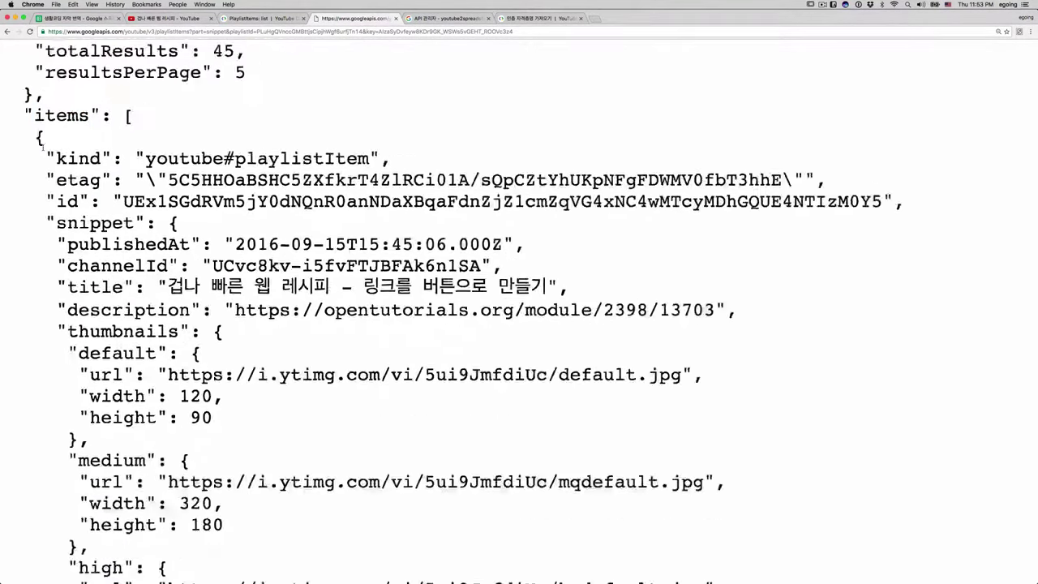
{"action": "key", "text": "super+minus"}
{"action": "key", "text": "super+minus"}
{"action": "left_click_drag", "start_coordinate": [16, 172], "coordinate": [88, 391]}
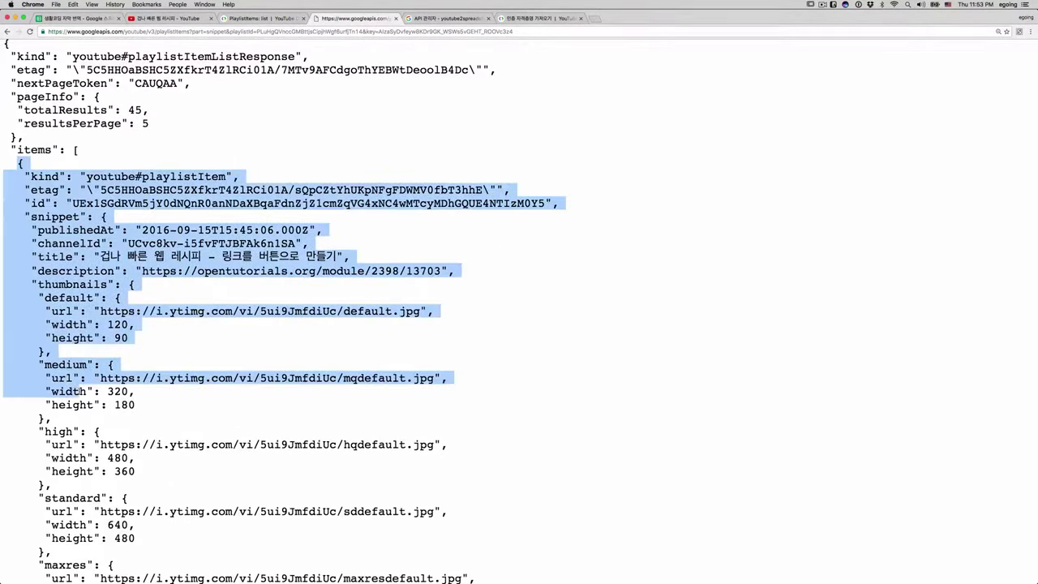
{"action": "scroll", "coordinate": [87, 391], "scroll_direction": "down", "scroll_amount": 3}
{"action": "scroll", "coordinate": [87, 392], "scroll_direction": "down", "scroll_amount": 2}
{"action": "left_click", "coordinate": [21, 459], "text": "shift"}
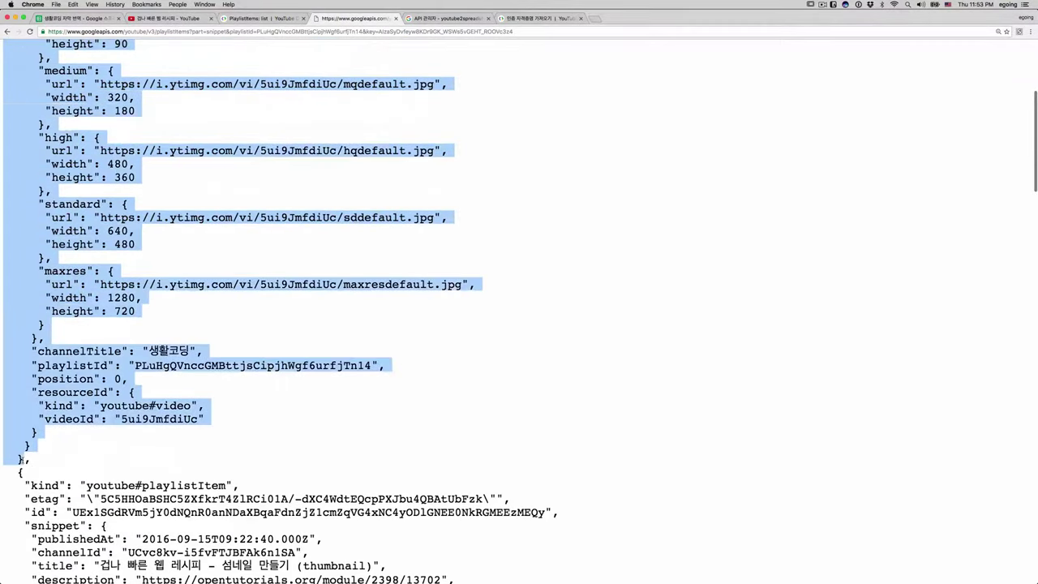
{"action": "scroll", "coordinate": [122, 351], "scroll_direction": "up", "scroll_amount": 5}
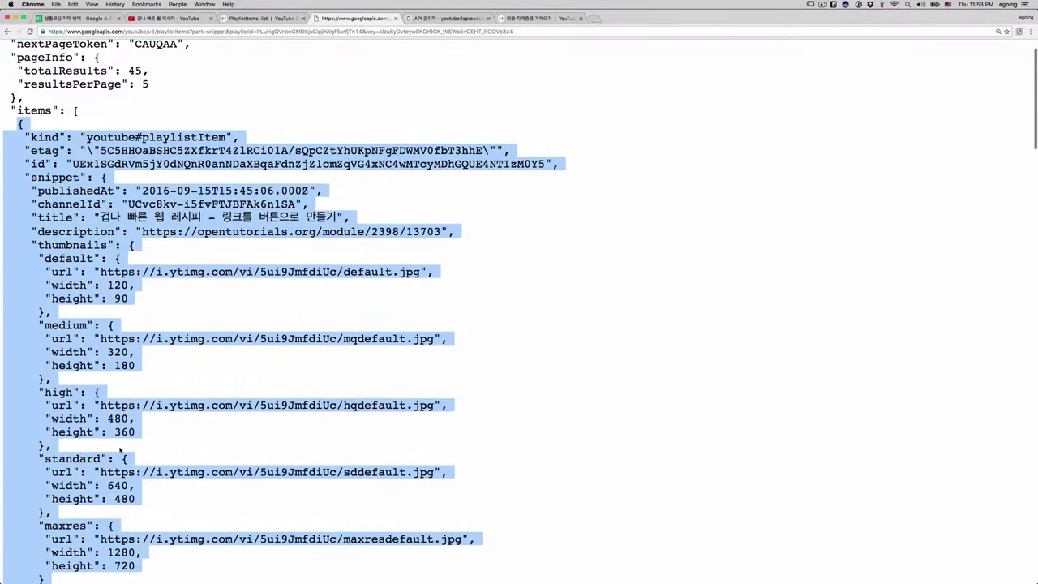
{"action": "scroll", "coordinate": [120, 449], "scroll_direction": "down", "scroll_amount": 6}
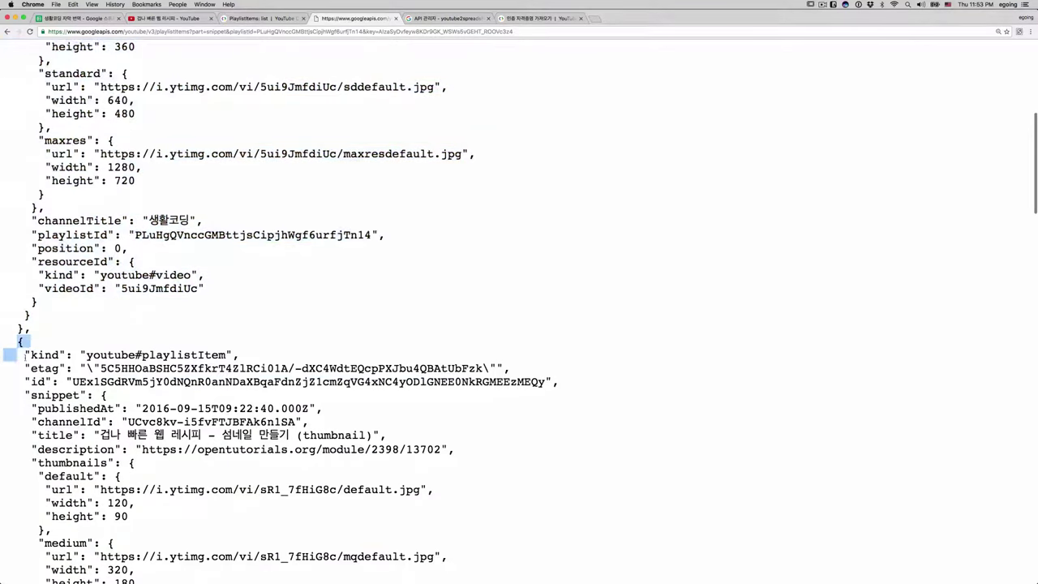
{"action": "left_click_drag", "start_coordinate": [21, 350], "coordinate": [560, 236]}
{"action": "scroll", "coordinate": [39, 395], "scroll_direction": "down", "scroll_amount": 5}
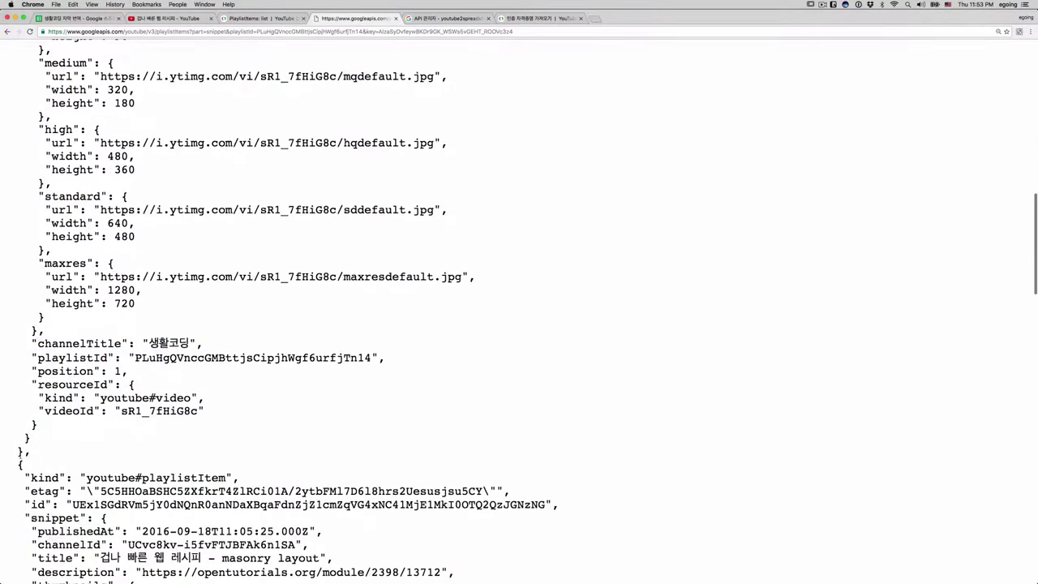
{"action": "left_click", "coordinate": [28, 450], "text": "shift"}
{"action": "scroll", "coordinate": [75, 431], "scroll_direction": "up", "scroll_amount": 5}
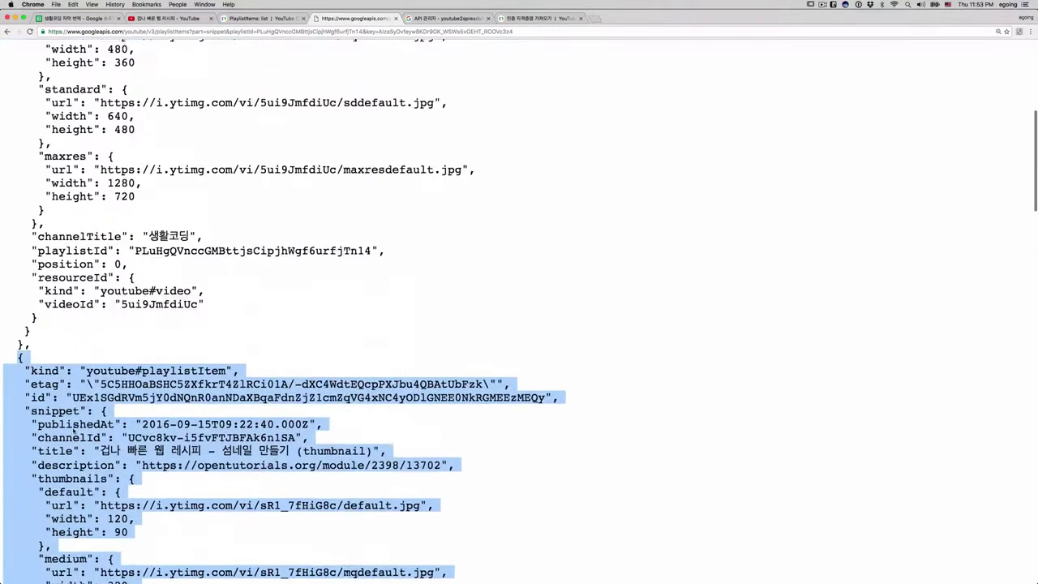
{"action": "scroll", "coordinate": [75, 431], "scroll_direction": "up", "scroll_amount": 1}
{"action": "left_click", "coordinate": [127, 282]}
{"action": "scroll", "coordinate": [127, 282], "scroll_direction": "up", "scroll_amount": 5}
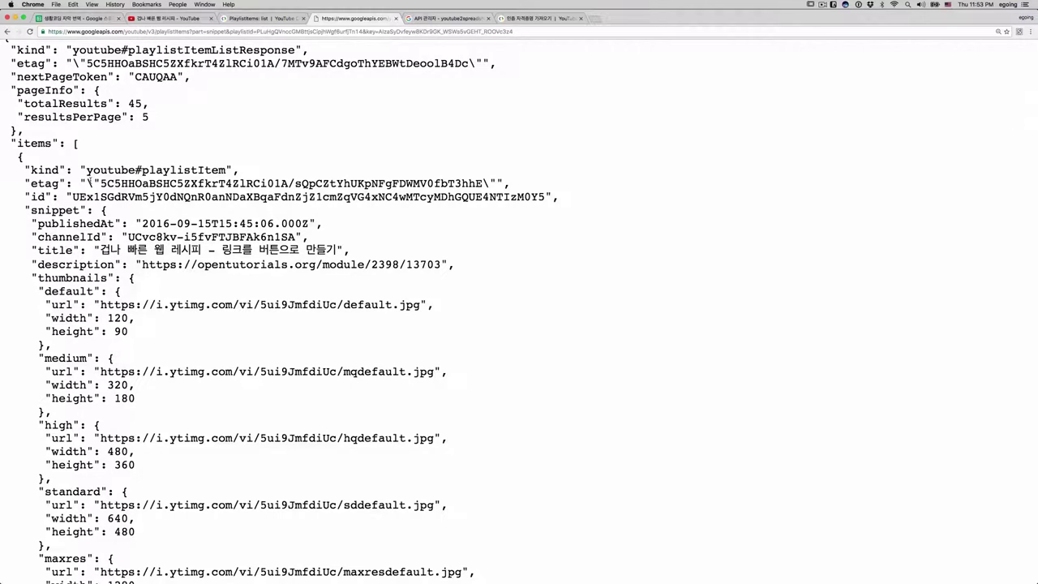
{"action": "scroll", "coordinate": [89, 180], "scroll_direction": "down", "scroll_amount": 2}
{"action": "scroll", "coordinate": [89, 179], "scroll_direction": "down", "scroll_amount": 3}
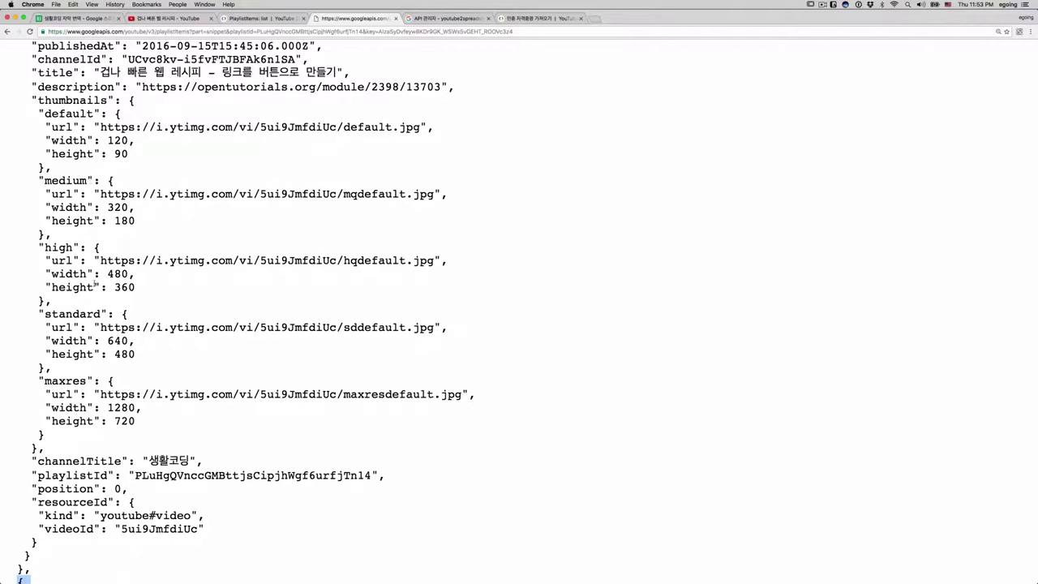
{"action": "scroll", "coordinate": [96, 285], "scroll_direction": "up", "scroll_amount": 3}
{"action": "left_click_drag", "start_coordinate": [16, 186], "coordinate": [38, 240]}
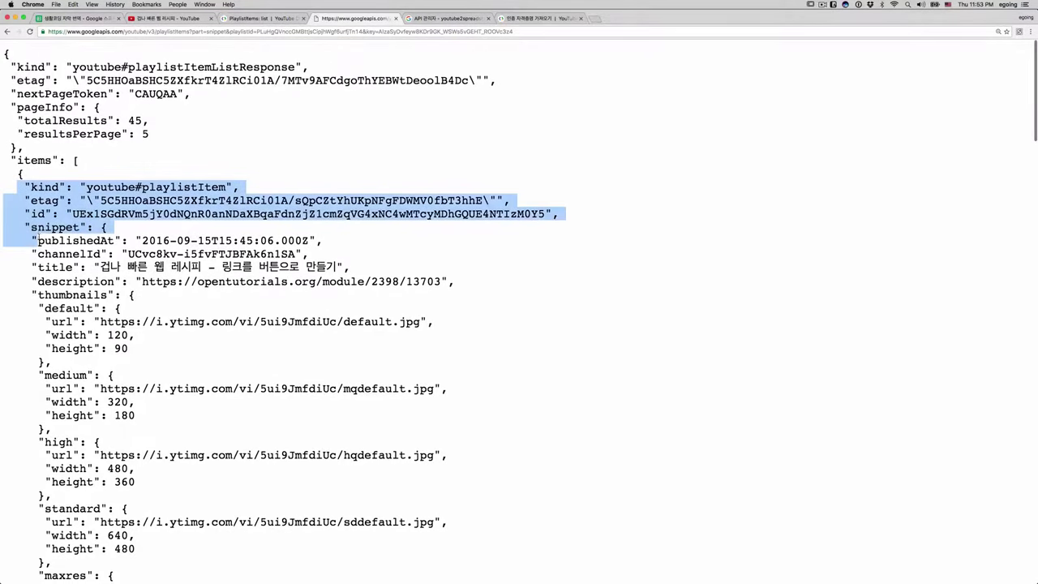
{"action": "scroll", "coordinate": [108, 311], "scroll_direction": "down", "scroll_amount": 5}
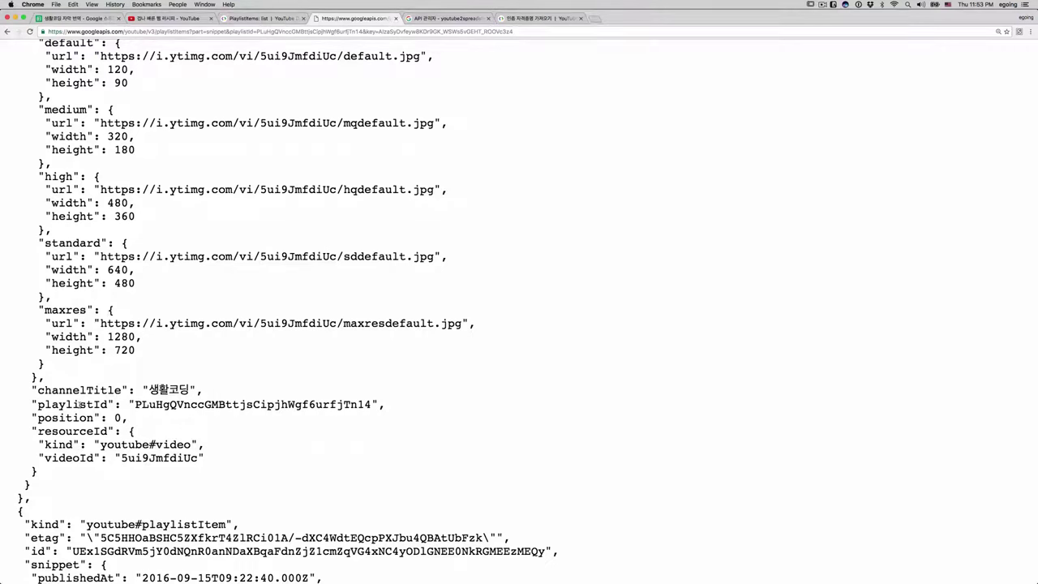
{"action": "double_click", "coordinate": [69, 457]}
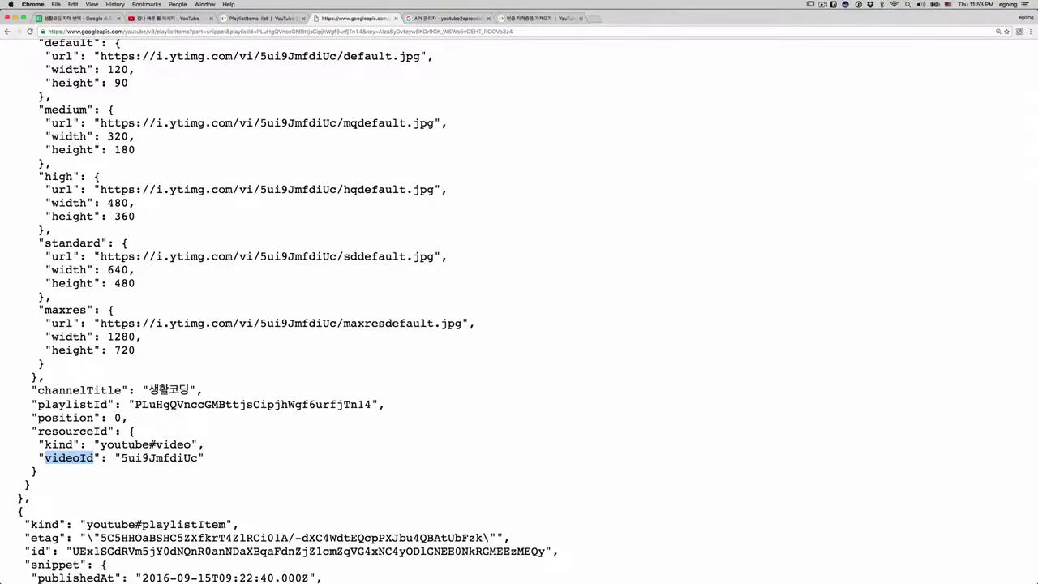
{"action": "double_click", "coordinate": [159, 457]}
{"action": "scroll", "coordinate": [147, 457], "scroll_direction": "up", "scroll_amount": 1}
{"action": "scroll", "coordinate": [147, 457], "scroll_direction": "up", "scroll_amount": 4}
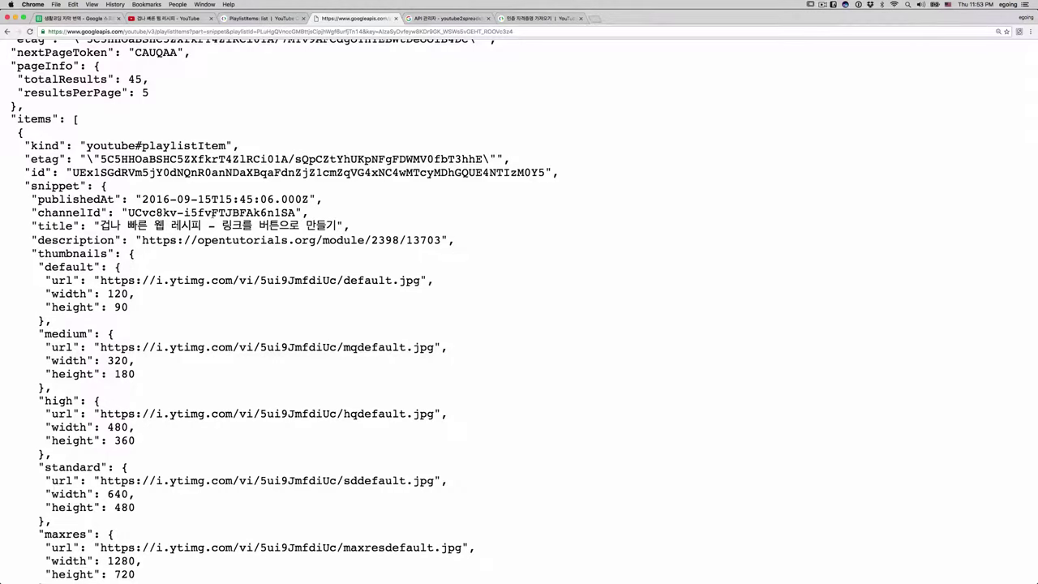
{"action": "scroll", "coordinate": [212, 213], "scroll_direction": "down", "scroll_amount": 5}
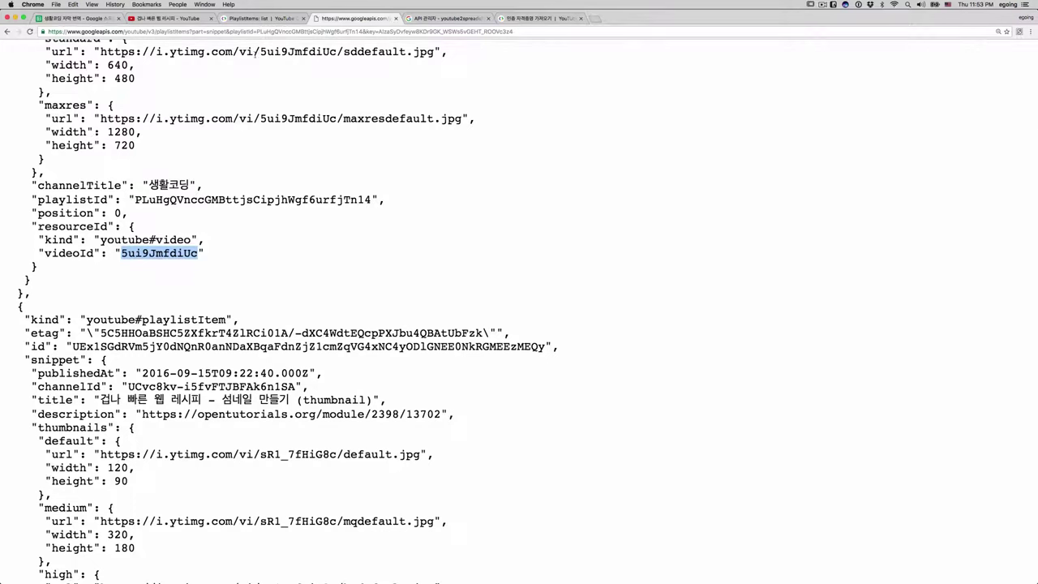
{"action": "left_click", "coordinate": [279, 32]}
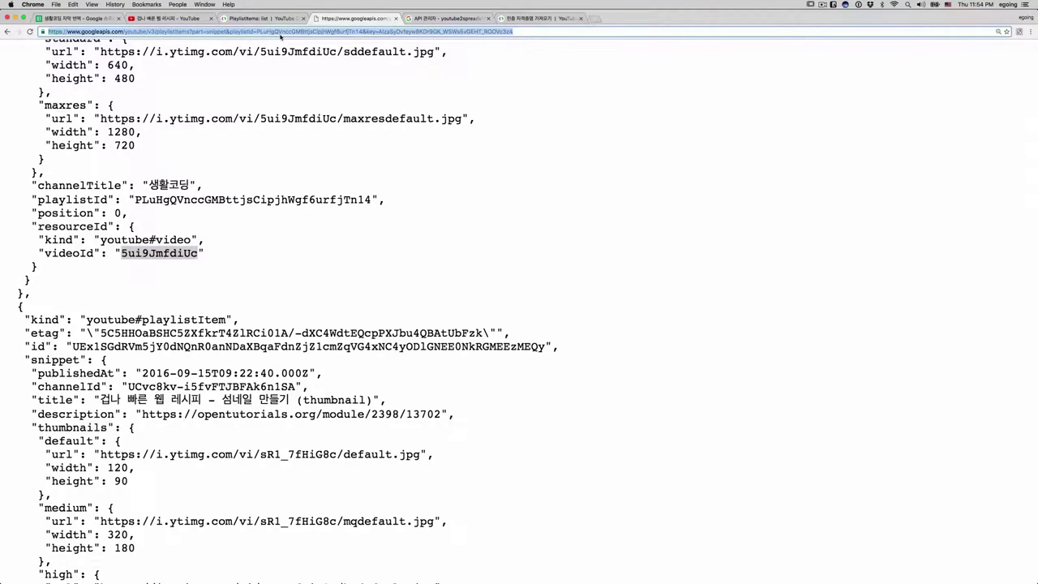